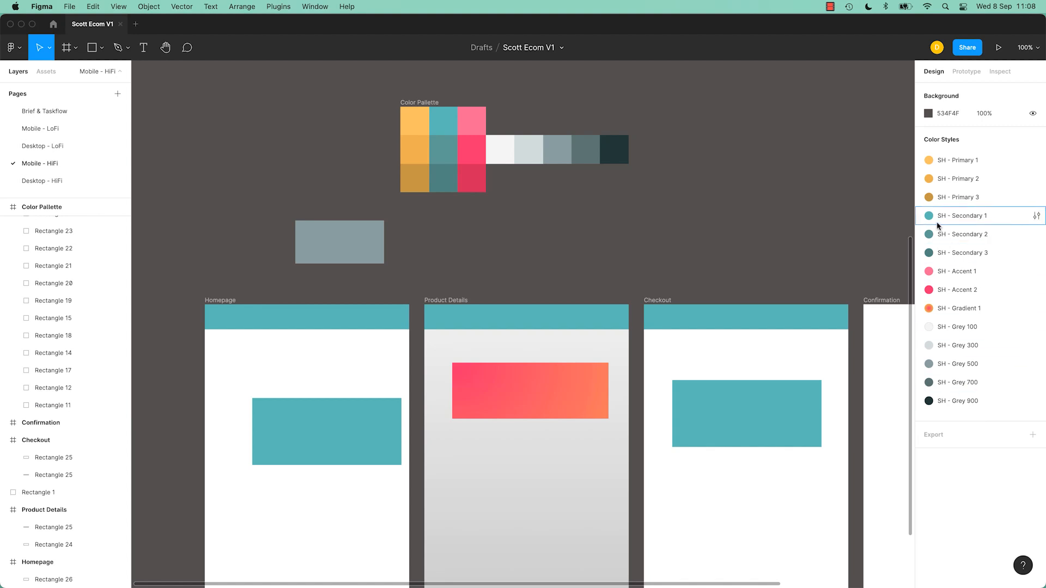
Edit the SH - Secondary 1 color style and shift its solid color to a darker teal.
left_click(1037, 215)
left_click(798, 375)
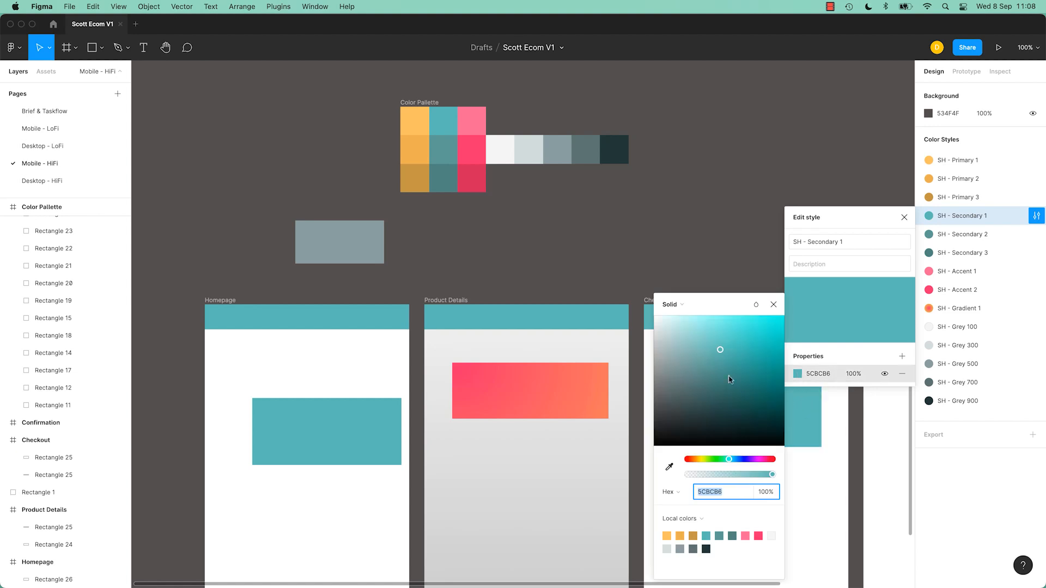
left_click_drag(730, 380, 733, 408)
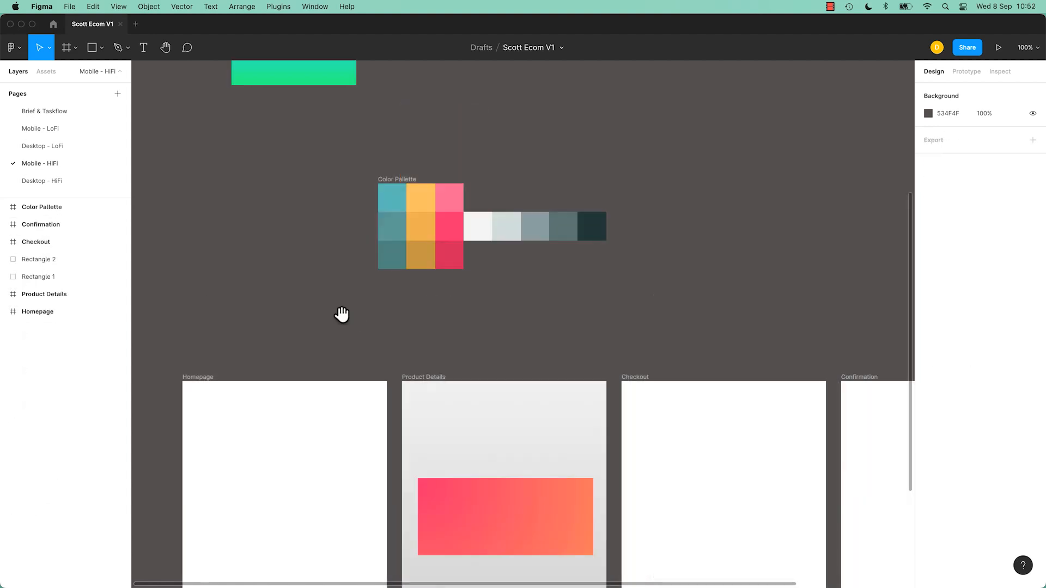
Fill the gradient rectangle in the Product Details frame with the middle teal (5E9B97) sampled from the palette.
left_click_drag(341, 313, 387, 334)
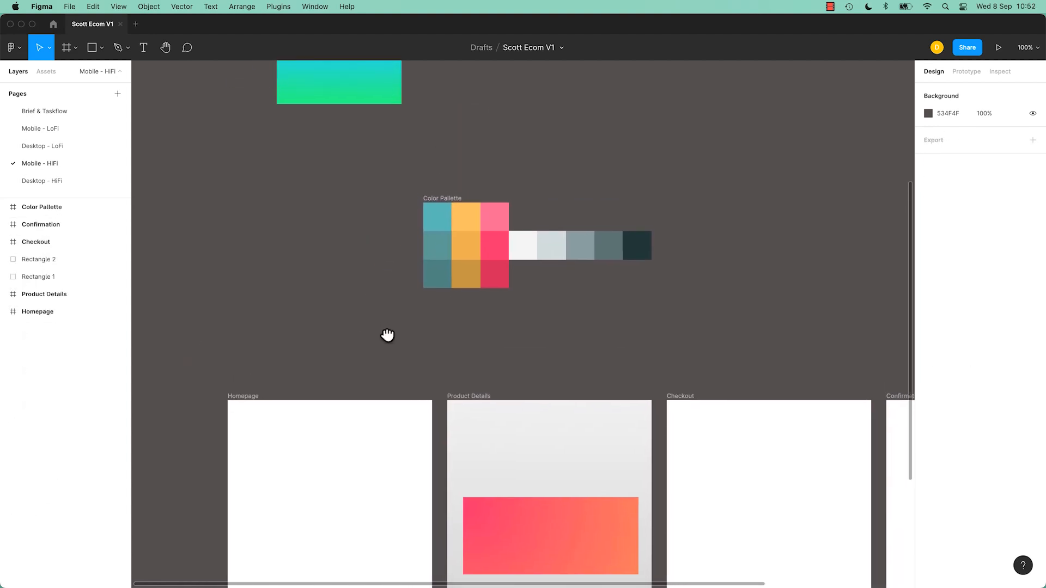
left_click(441, 243)
left_click(550, 524)
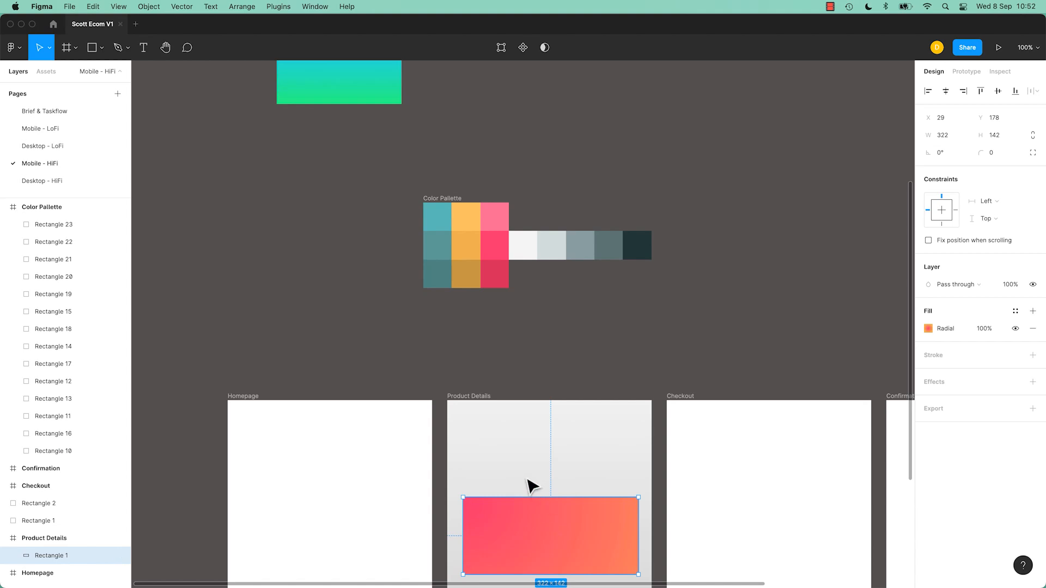
key("i")
left_click(442, 277)
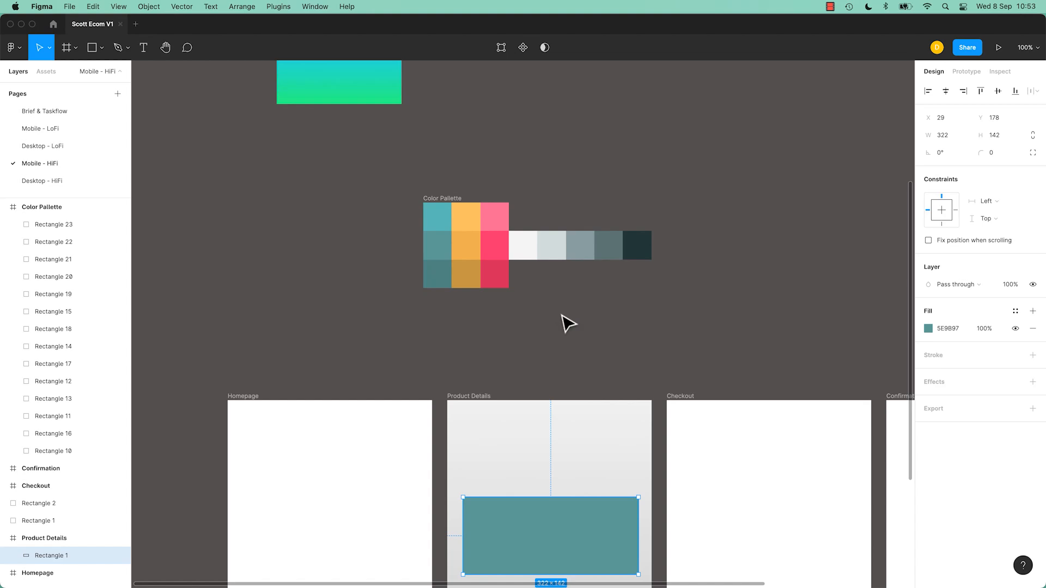
left_click(562, 316)
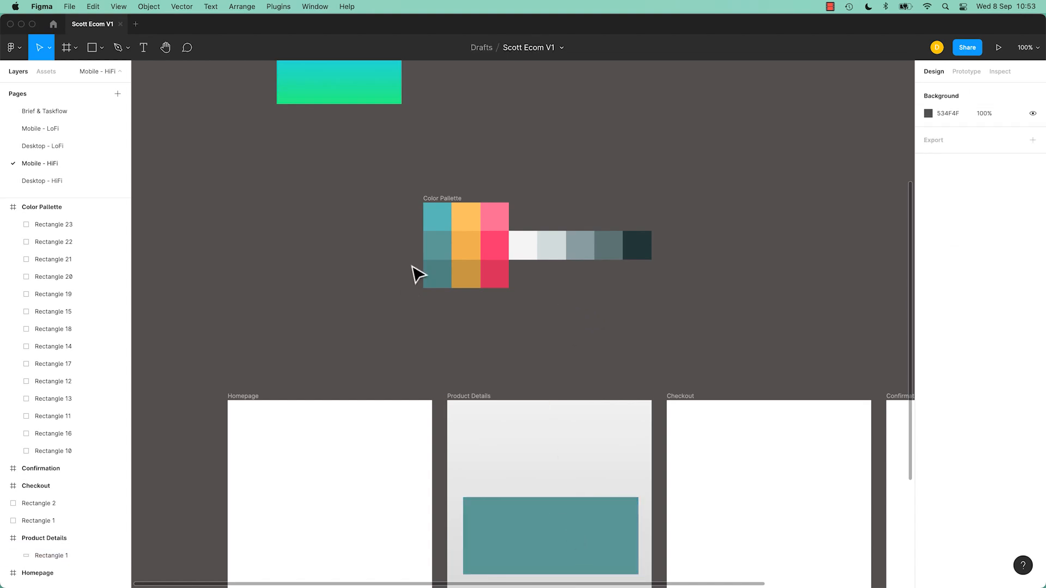
left_click(443, 223)
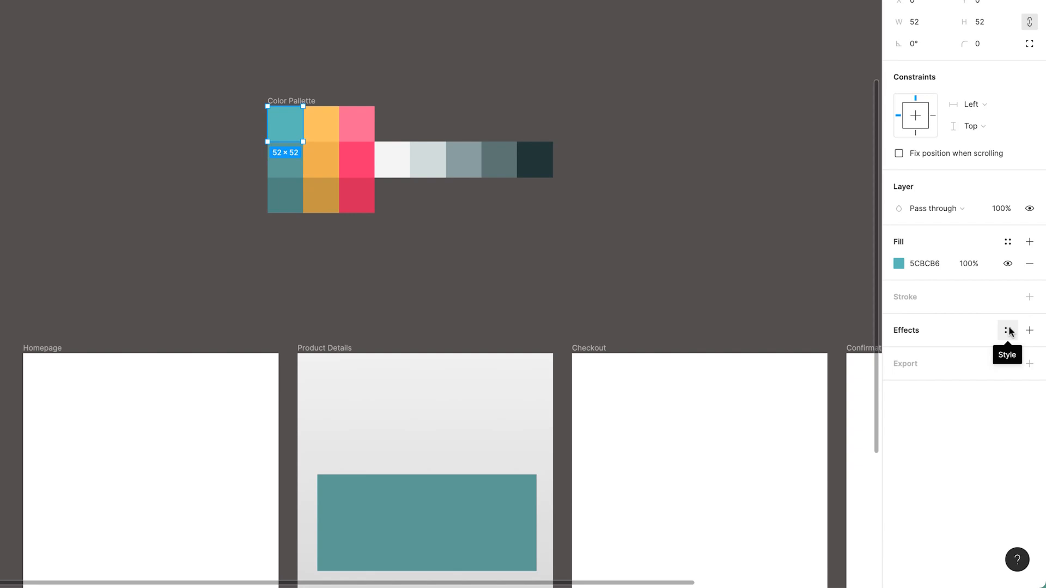
left_click(1009, 243)
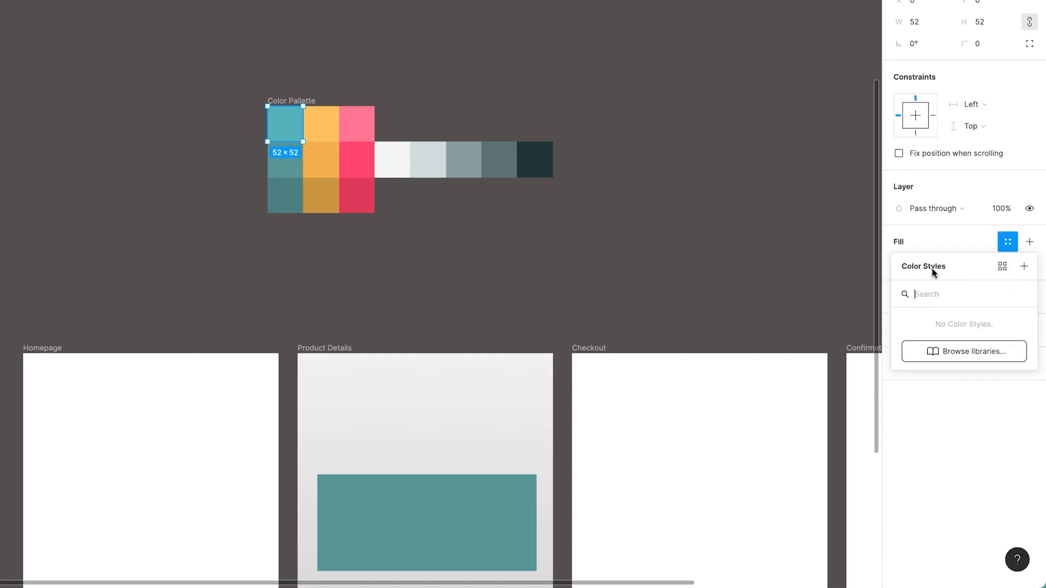
left_click(1025, 266)
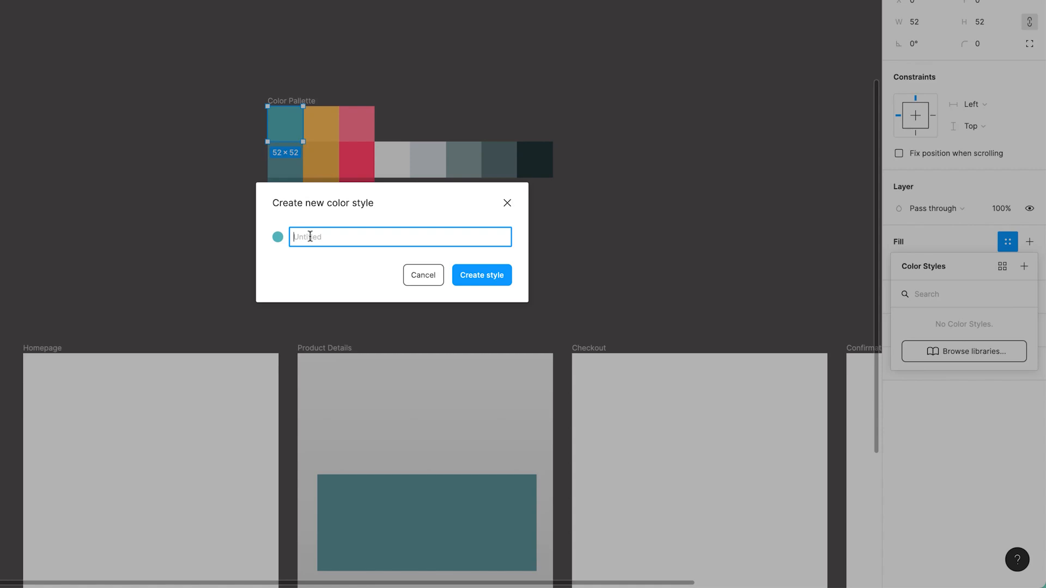
left_click(508, 203)
left_click(411, 227)
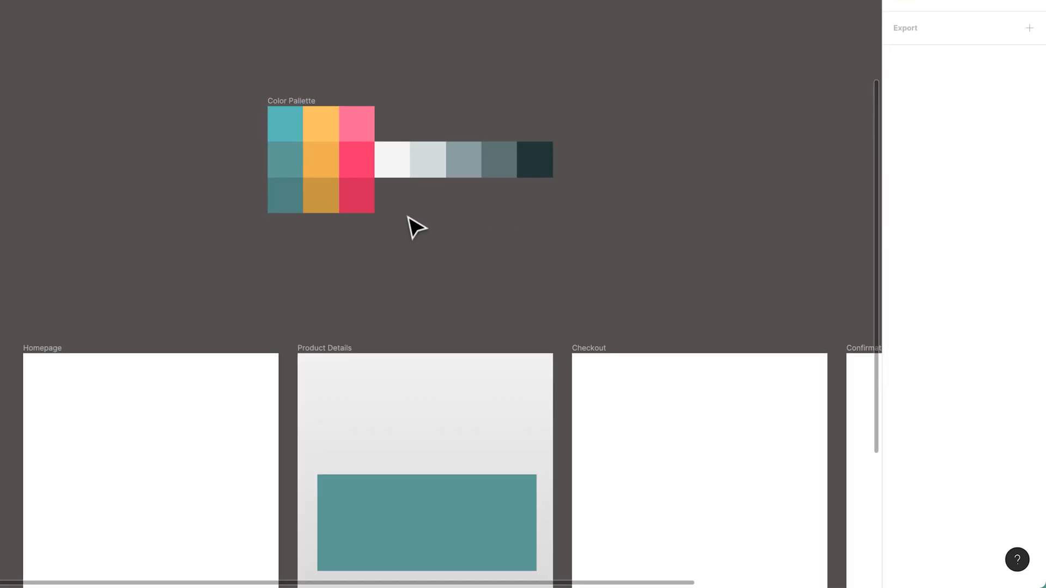
Swap the teal and amber swatch columns in the Color Pallette frame so amber comes first.
left_click_drag(187, 82, 281, 228)
left_click_drag(284, 180, 200, 180)
left_click_drag(277, 122, 321, 196)
left_click_drag(321, 179, 275, 180)
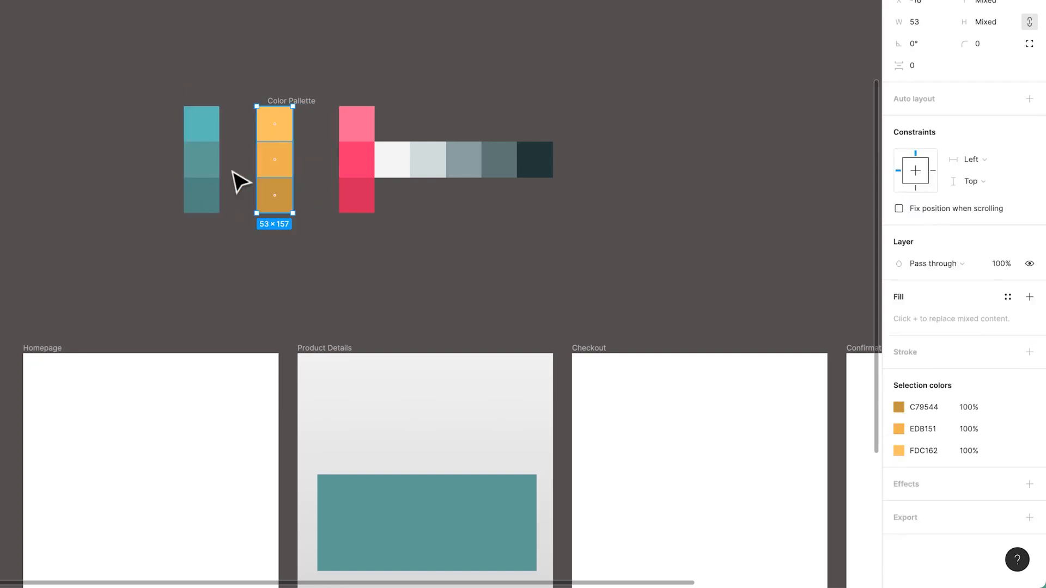
left_click_drag(234, 125, 207, 194)
left_click_drag(212, 191, 333, 190)
left_click_drag(223, 133, 298, 203)
left_click(252, 202)
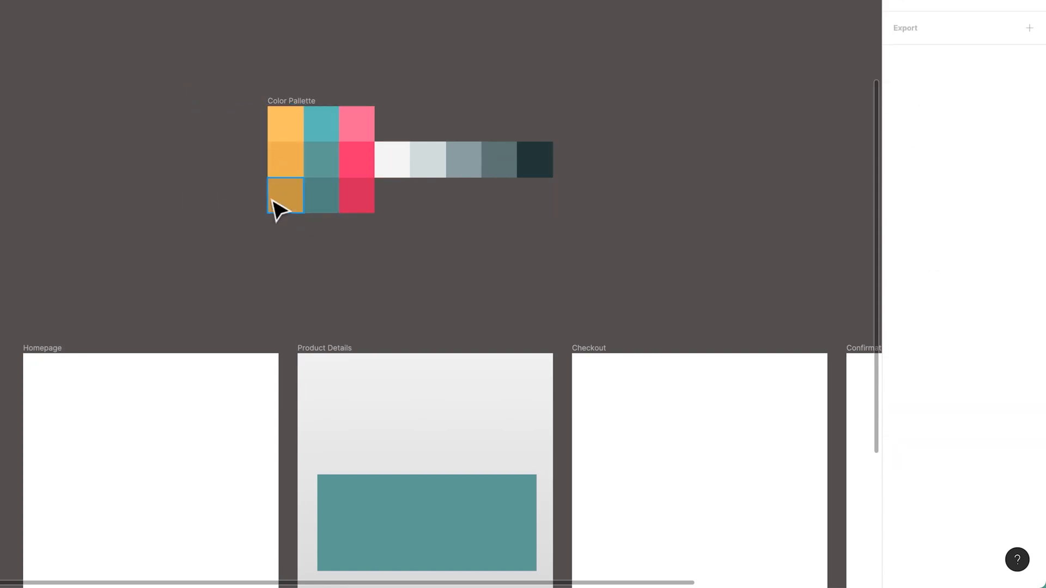
Start a new color style from the lightest amber swatch's fill and name it SH - Primary 1.
left_click(298, 130)
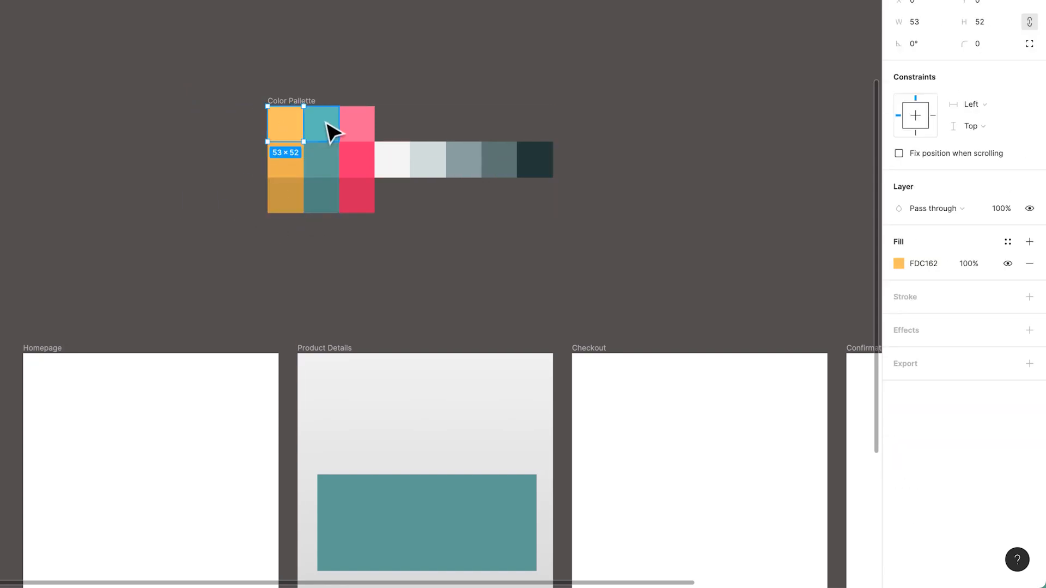
left_click(329, 132)
left_click(298, 141)
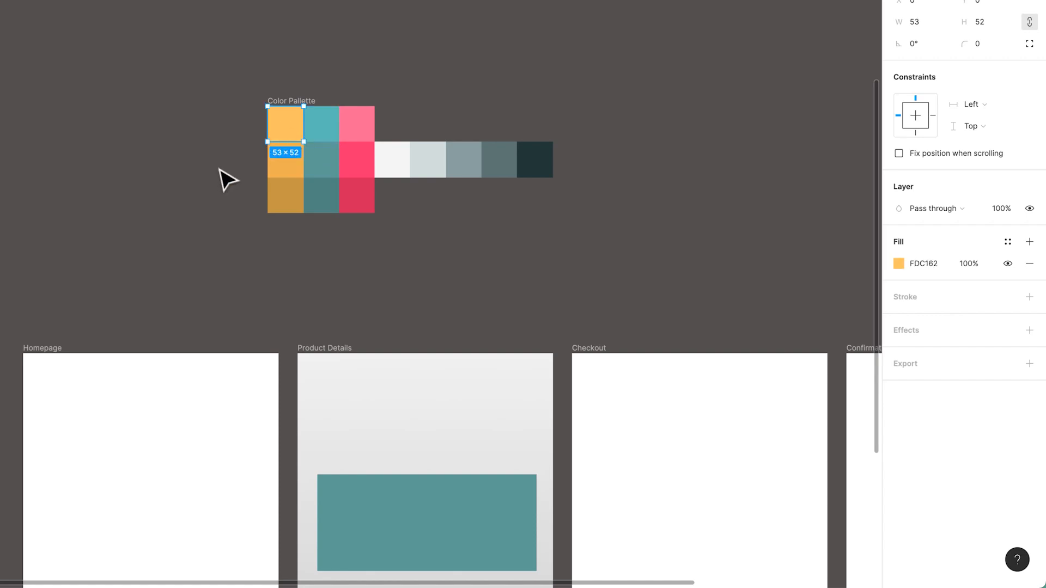
left_click(1008, 241)
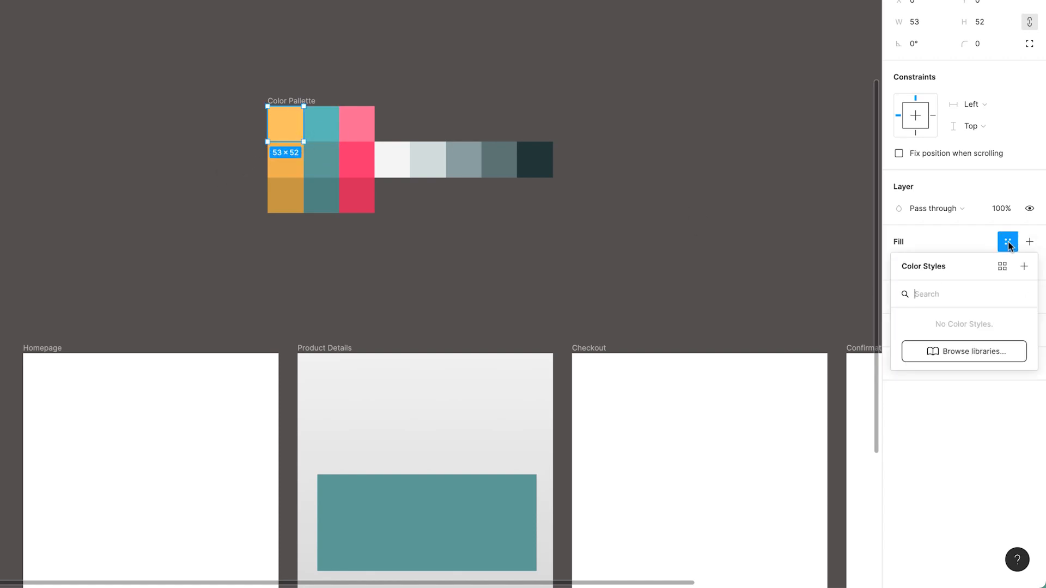
left_click(1024, 266)
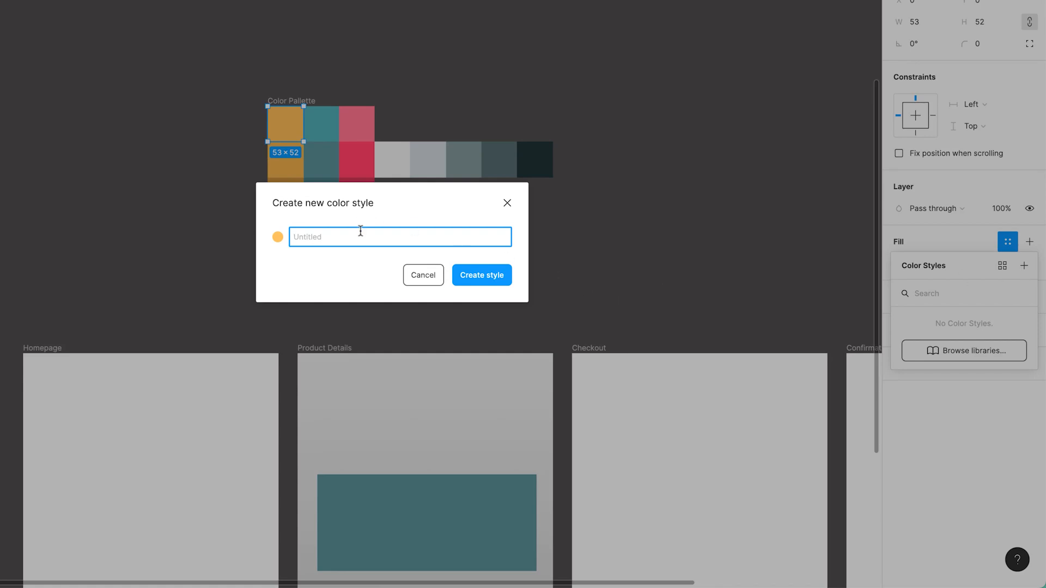
type("Primary")
key("Home")
type("SH -")
key("Right")
key("Right")
key("Right")
type("1")
Try 50% and 700 as alternative endings for the new style's name.
key("BackSpace")
type("50%")
key("BackSpace")
key("BackSpace")
key("BackSpace")
type("700")
key("BackSpace")
key("BackSpace")
key("BackSpace")
Copy the full style name SH - Primary 1 and create the color style.
left_click_drag(394, 238, 271, 243)
key("ctrl+c")
left_click(479, 279)
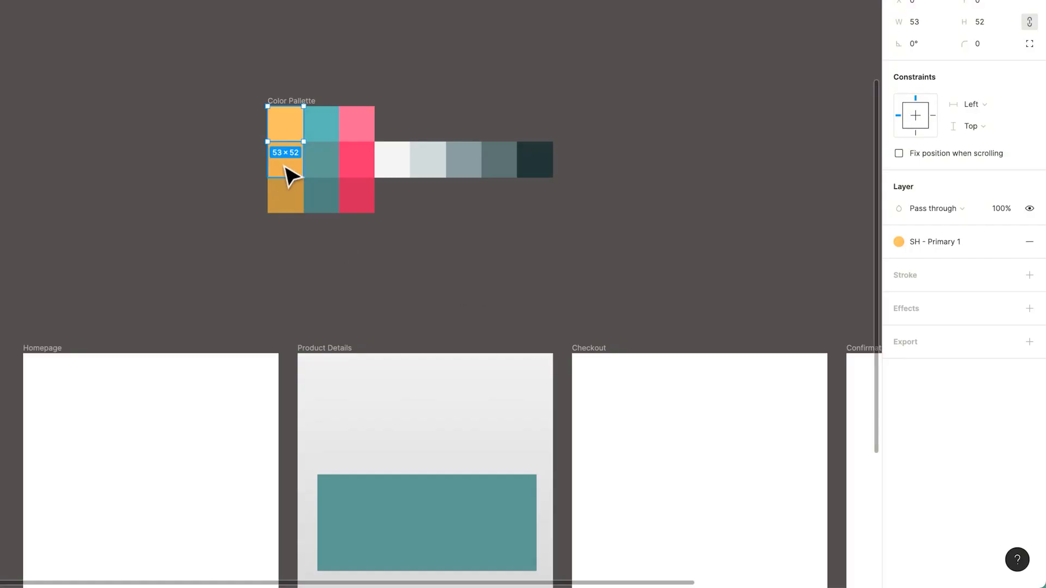
Create a color style named SH - Primary 2 from the middle amber swatch.
left_click(287, 164)
left_click(1007, 241)
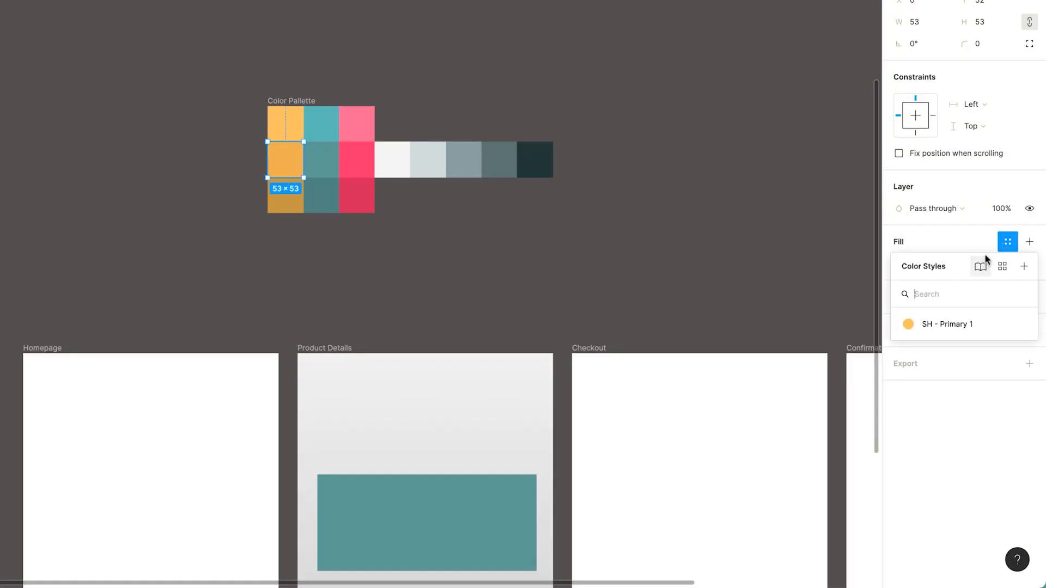
left_click(1023, 266)
key("ctrl+v")
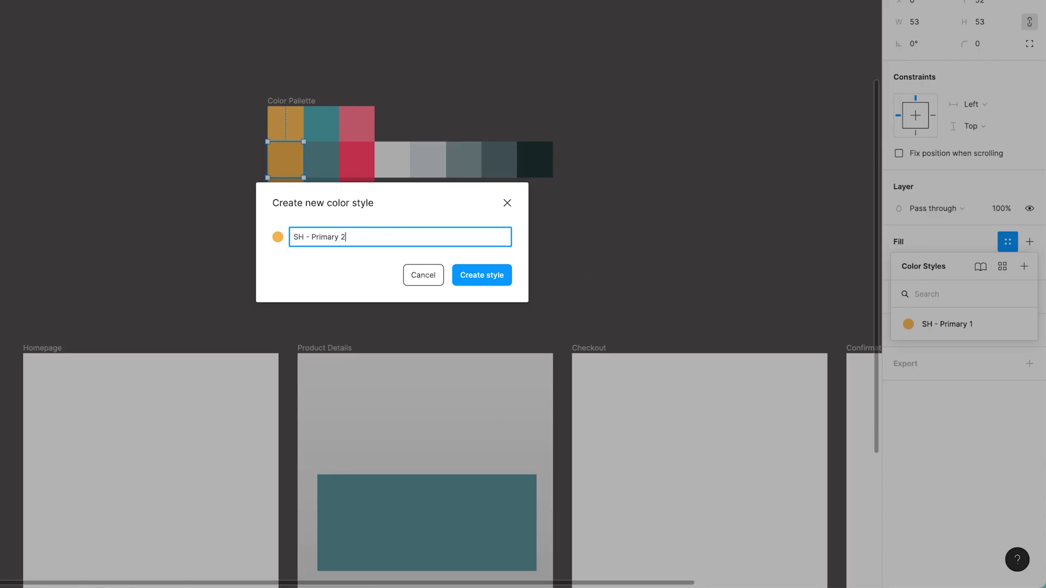
type("2")
key("Return")
Create a color style named SH - Primary 3 from the darkest amber swatch.
left_click(276, 210)
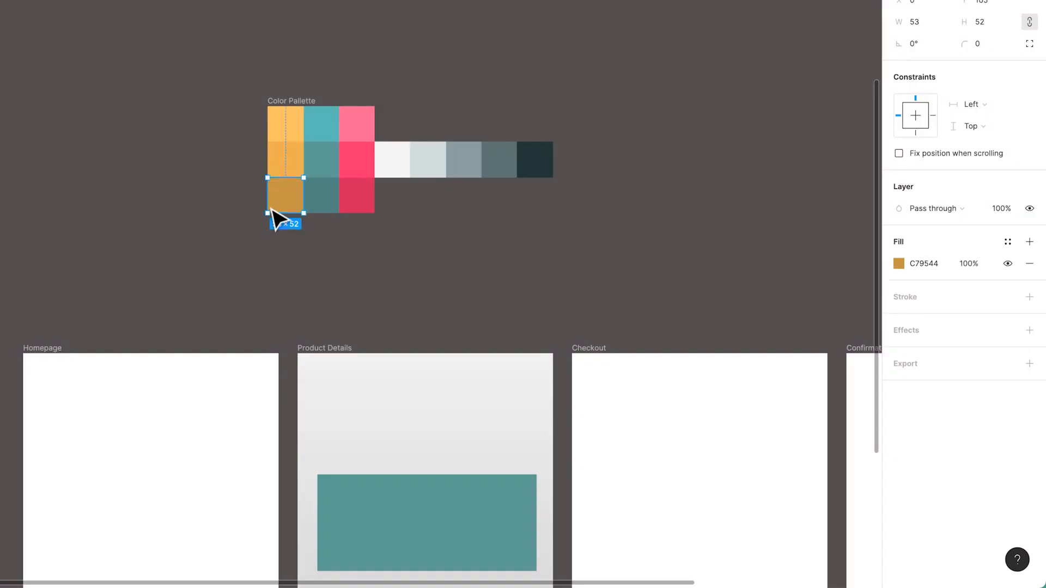
left_click(1008, 242)
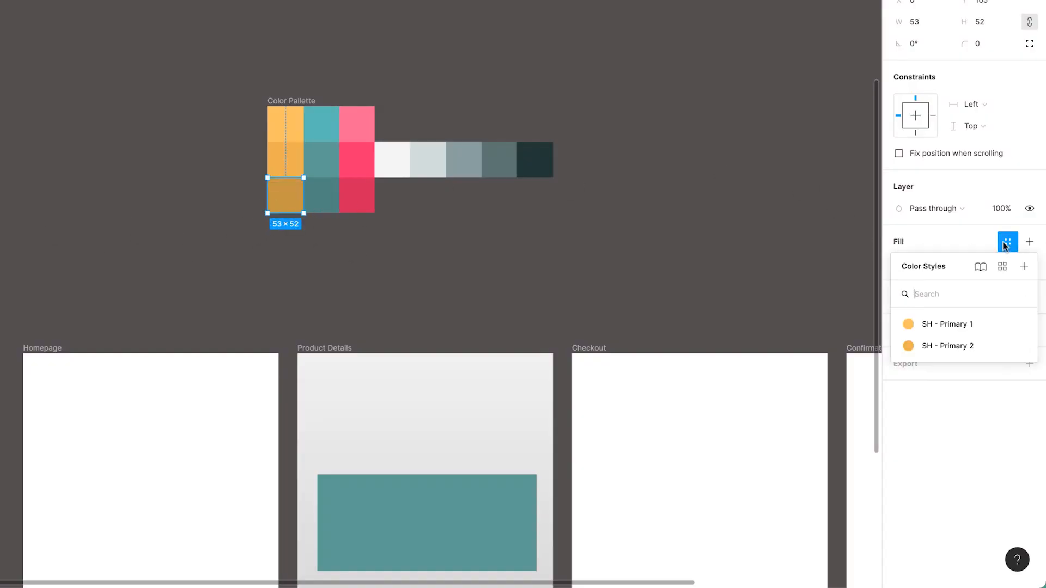
left_click(1023, 266)
type("SH - Primary")
type("3")
key("Return")
Create a color style from the lightest teal swatch, named SH - Primary 1.
left_click(321, 124)
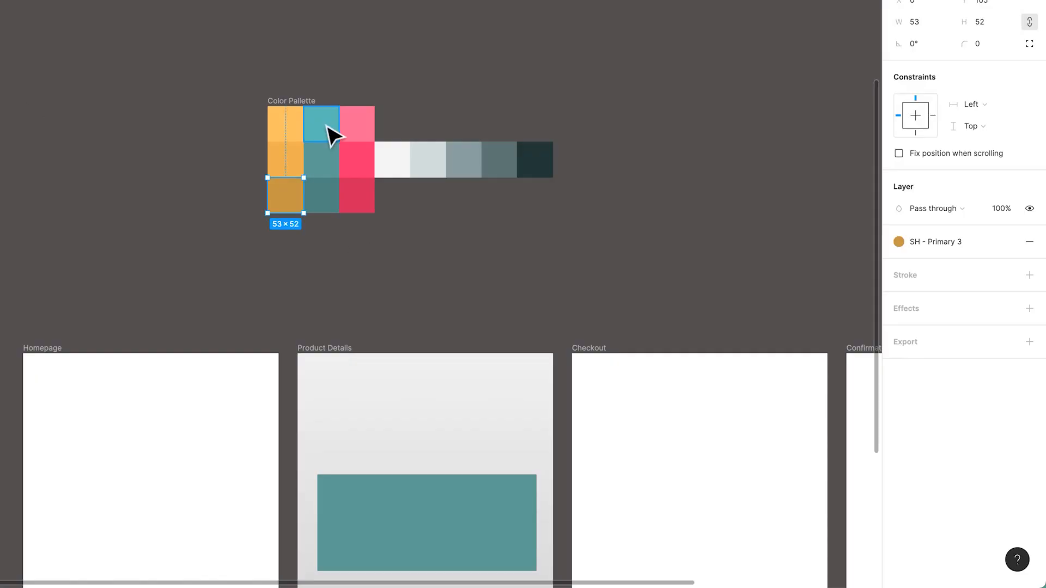
left_click(1007, 242)
left_click(1024, 266)
type("SH - Primary")
type("1")
key("Return")
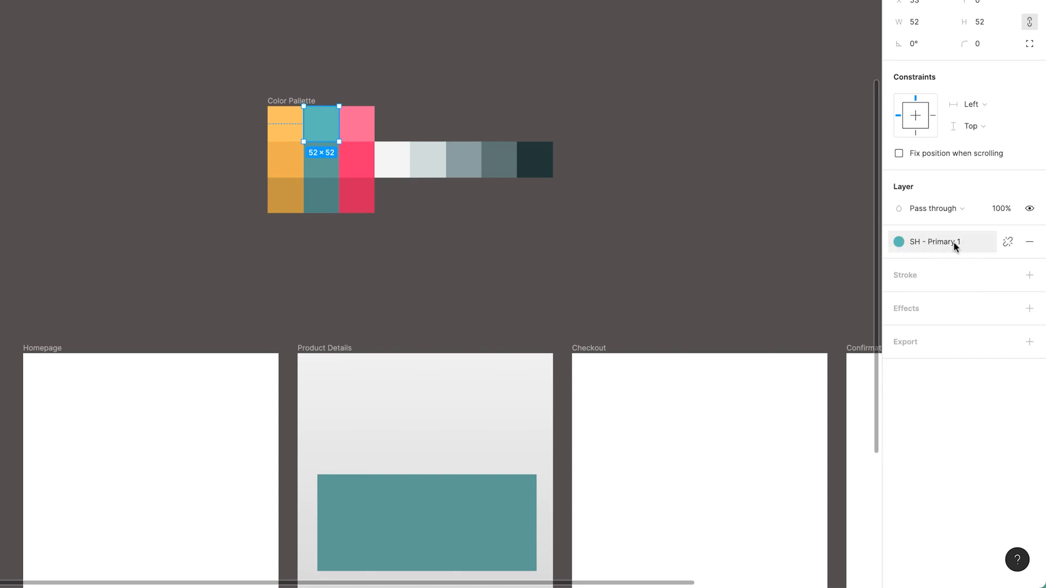
Show the color styles as a grid and rename the teal style to SH - Secondary 1.
left_click(900, 242)
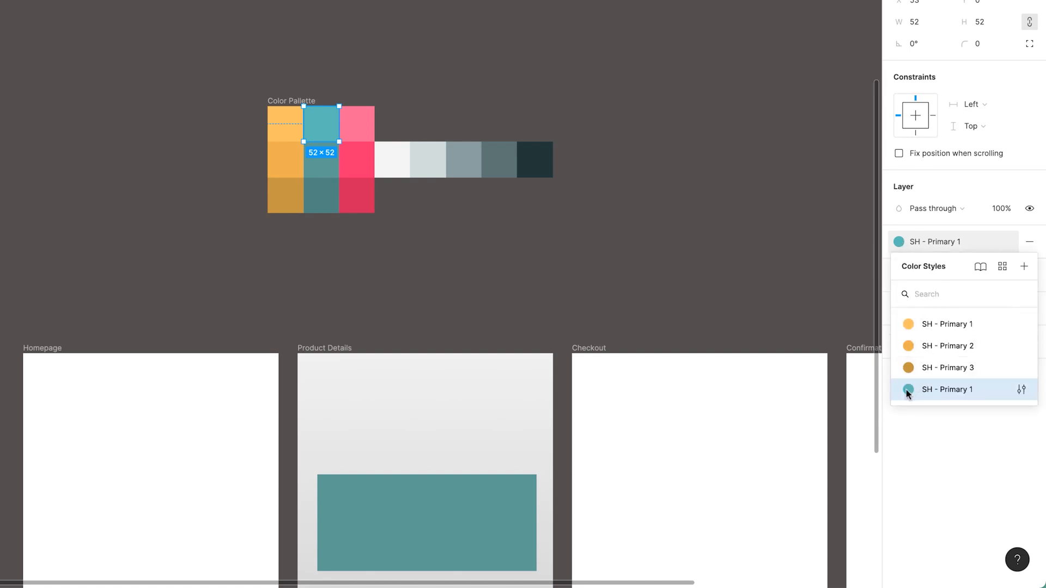
right_click(907, 394)
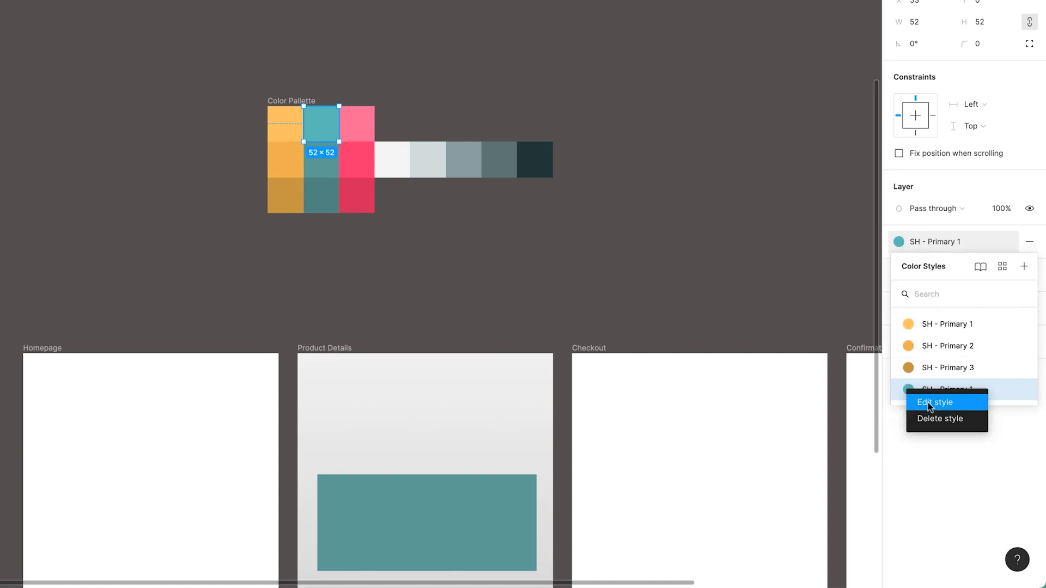
left_click(1003, 266)
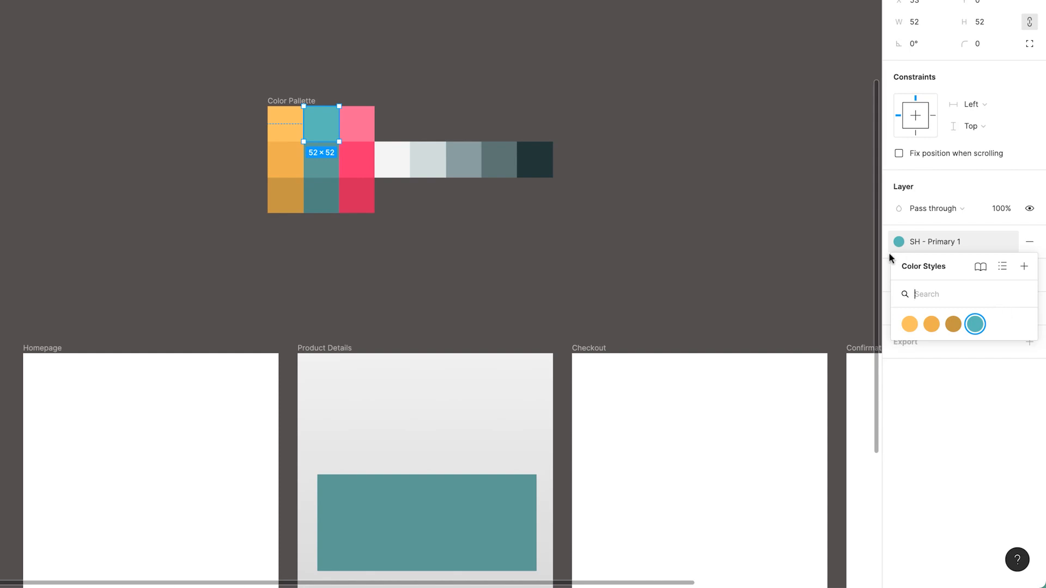
right_click(979, 328)
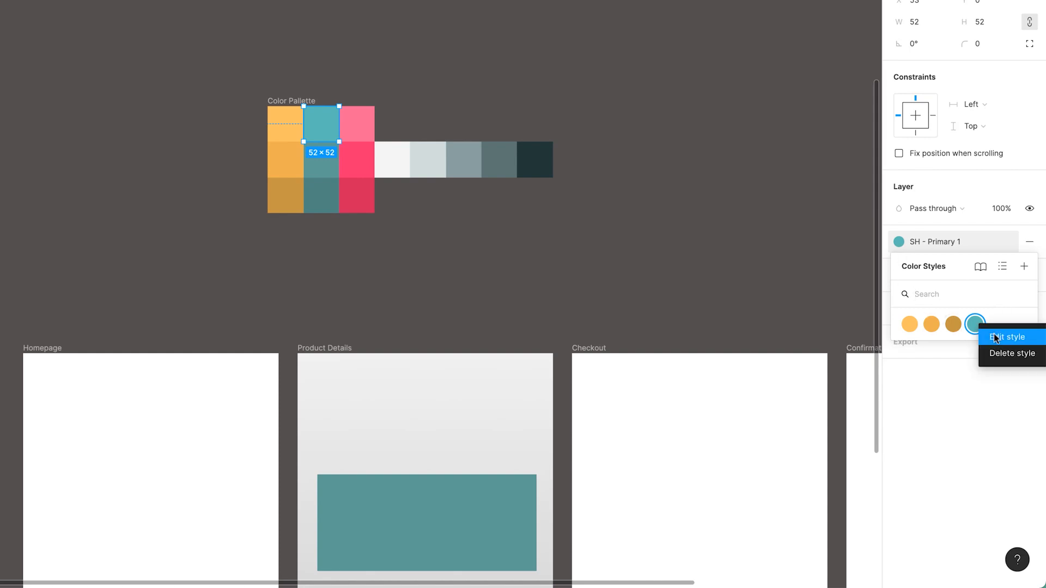
left_click(998, 336)
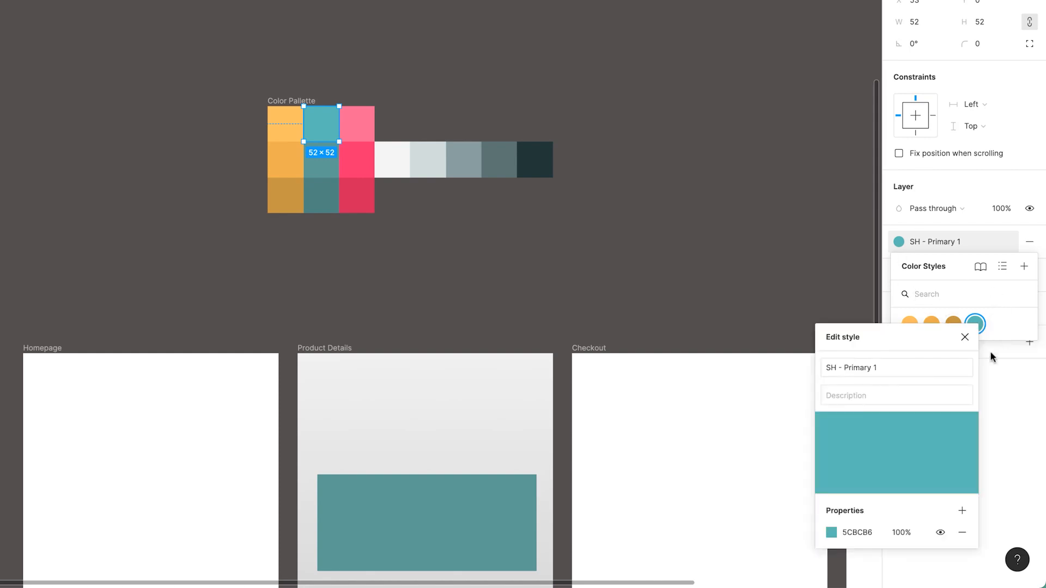
left_click(876, 372)
type("Second")
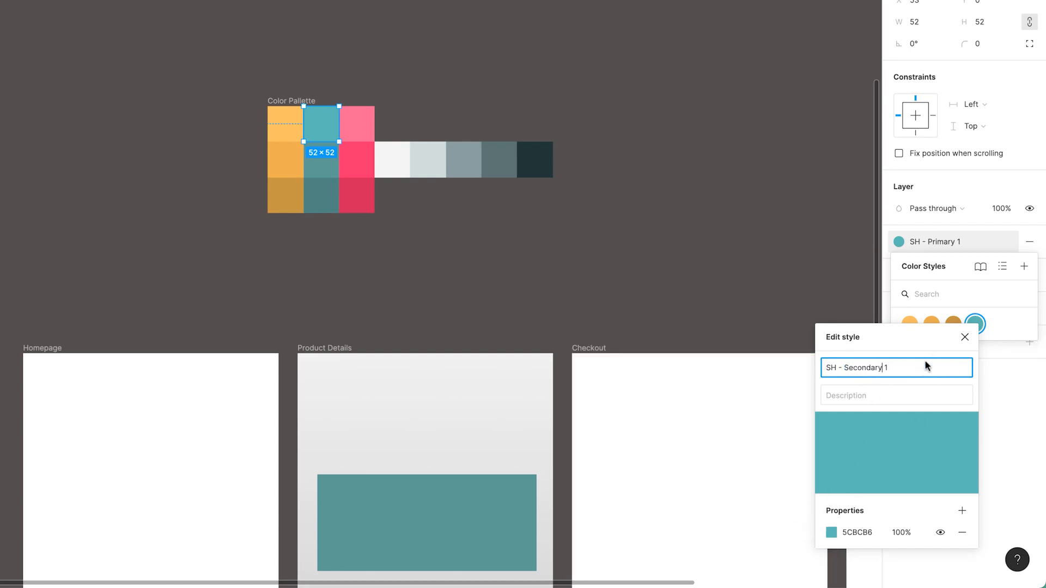
triple_click(853, 369)
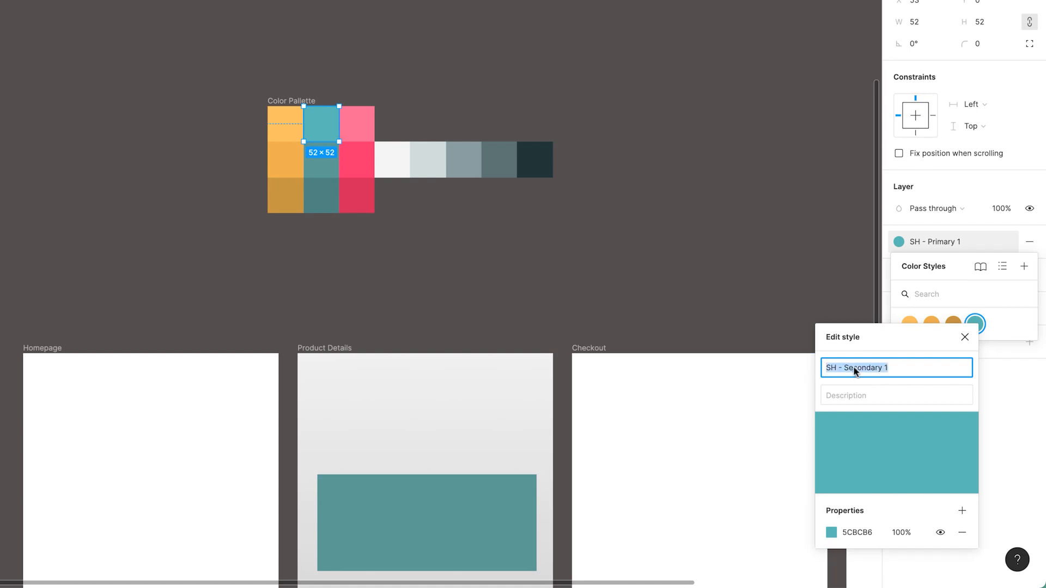
left_click(965, 337)
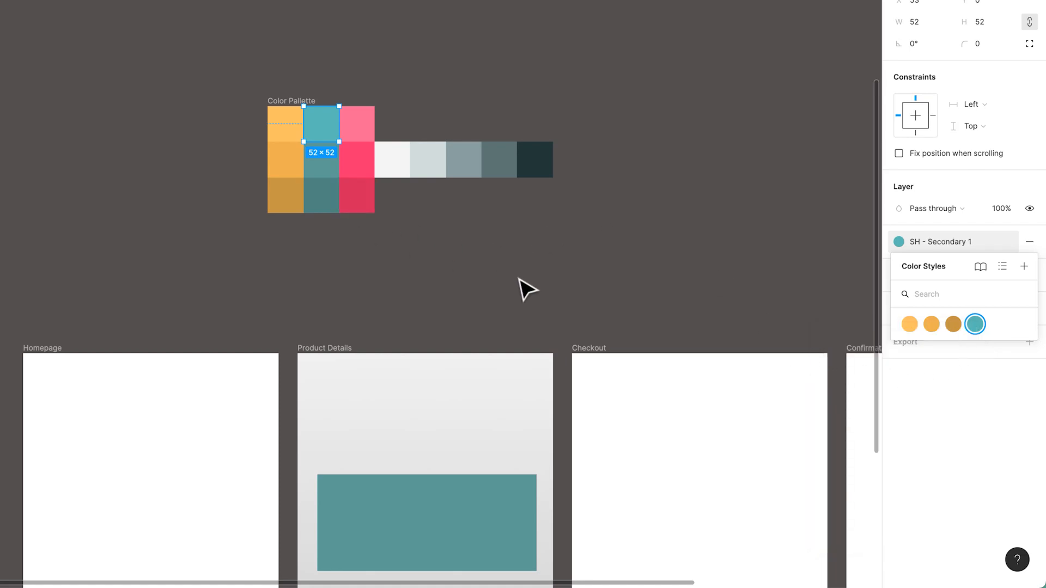
Create a color style named SH - Secondary 2 from the middle teal swatch.
left_click(335, 175)
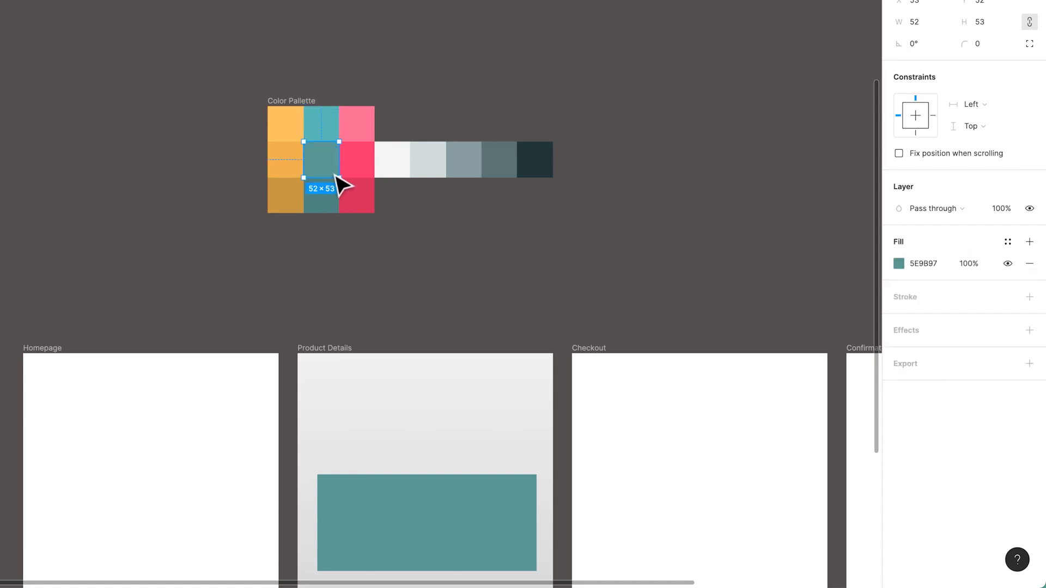
left_click(1015, 244)
left_click(1021, 266)
type("5A - Secondary 5")
key("Return")
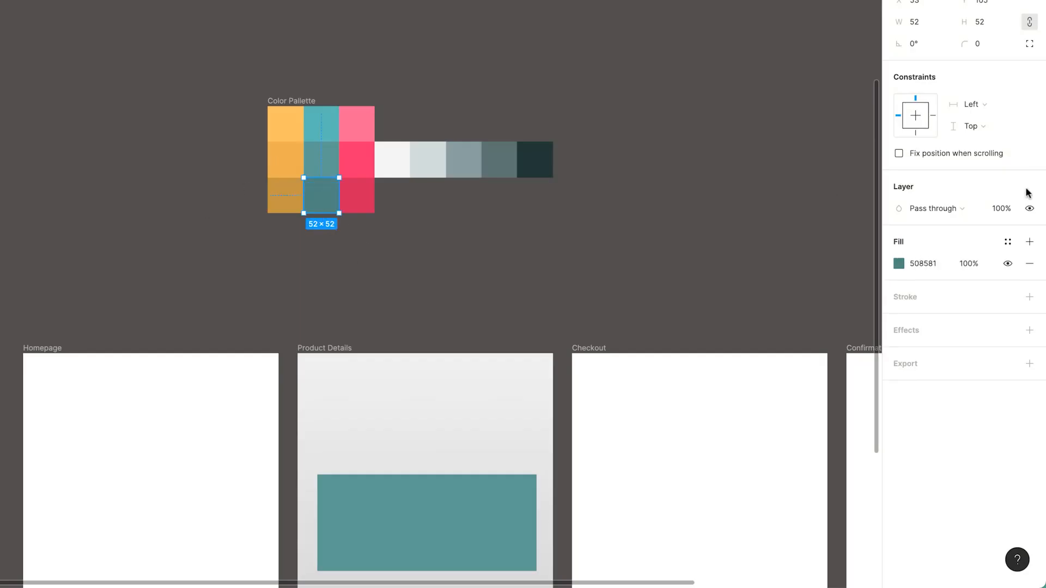
Create a color style named SH - Secondary 3 from the darkest teal swatch.
left_click(1011, 242)
left_click(1025, 266)
type("SH - Secondary 3")
key("Return")
Create a color style named SH - Accent 1 from the lightest pink swatch.
left_click(355, 127)
left_click(1013, 243)
left_click(1024, 266)
type("SH - Secondary 1")
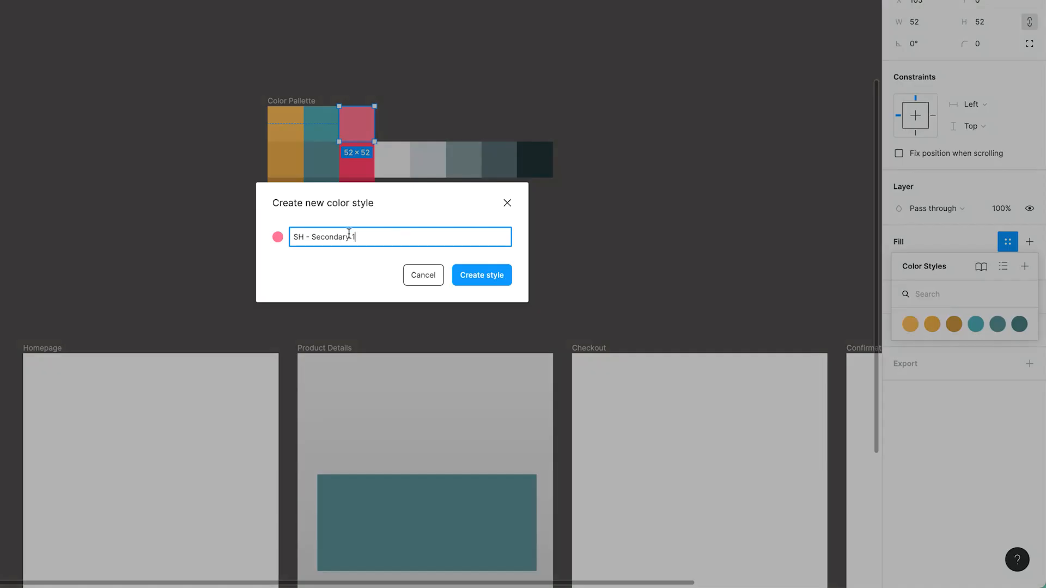
double_click(350, 234)
type("Accent")
key("super+a")
key("Return")
Create a color style named SH - Accent 2 from the middle pink swatch.
left_click(359, 173)
left_click(1007, 242)
left_click(1025, 266)
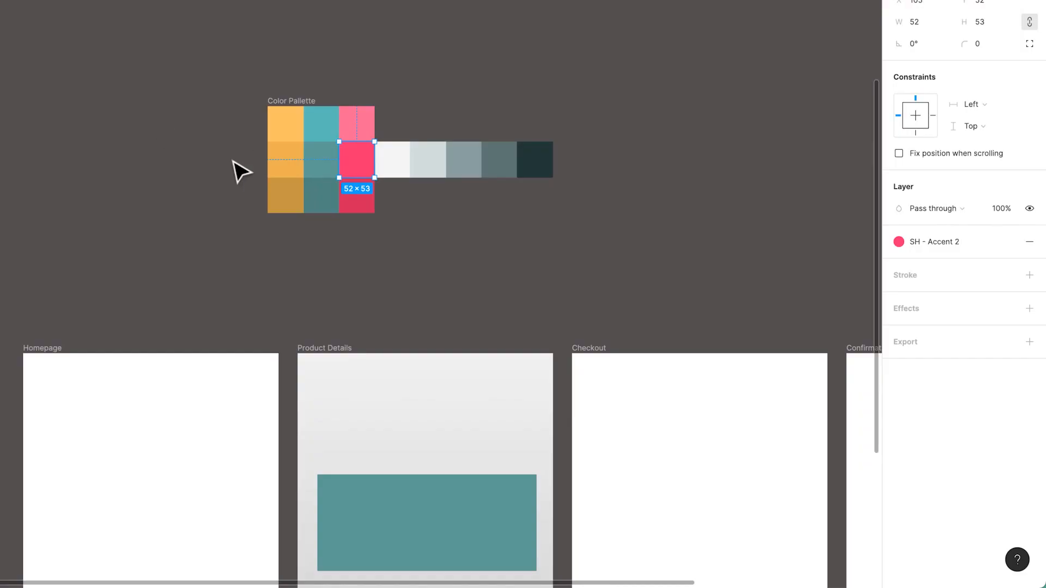
Try to create a color style named SH - Accent 3 from the darkest pink swatch.
left_click(1008, 241)
type("SH - Accent 3")
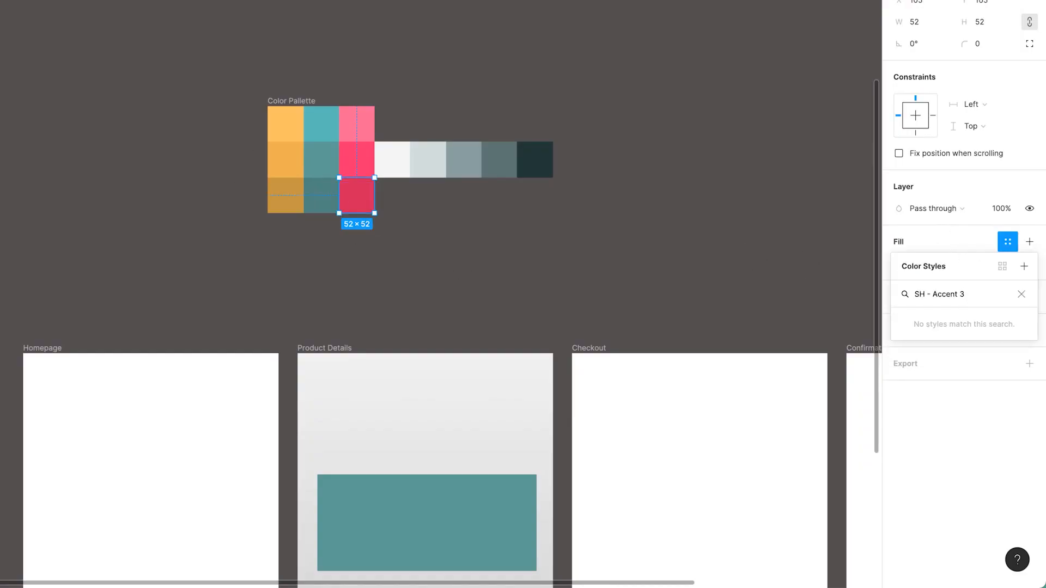
left_click(392, 172)
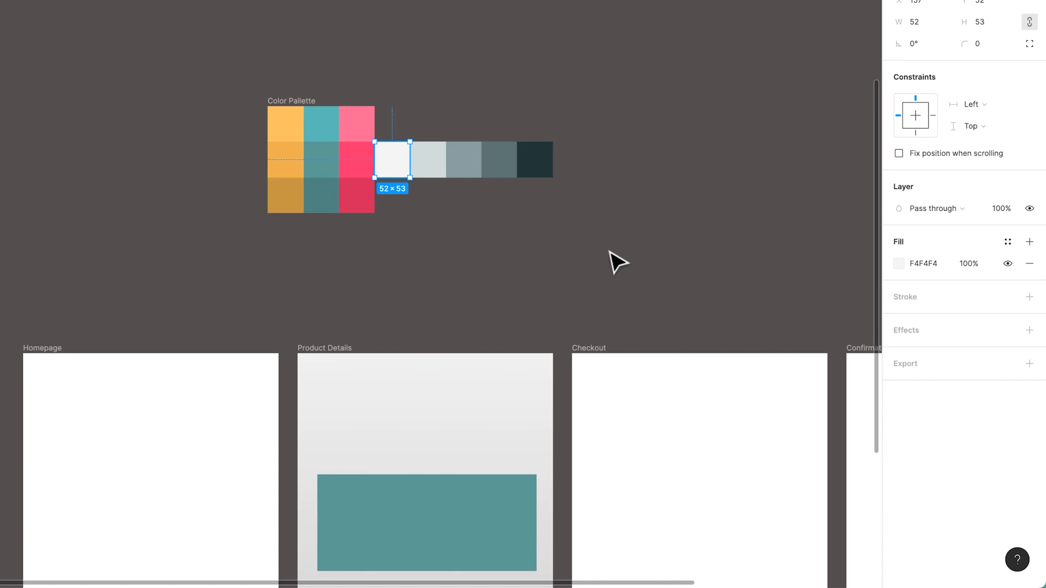
Try to make room for another shade in the grey row by shifting its darkest swatches, and undo the changes.
left_click(529, 167)
left_click_drag(538, 169, 574, 170)
left_click_drag(507, 166, 545, 174)
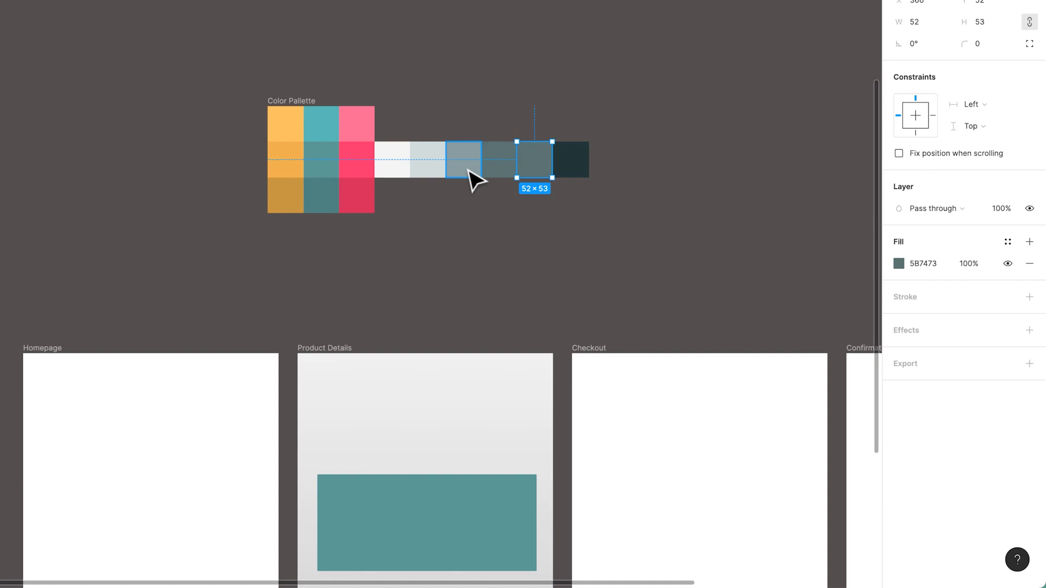
key("Delete")
key("super+z")
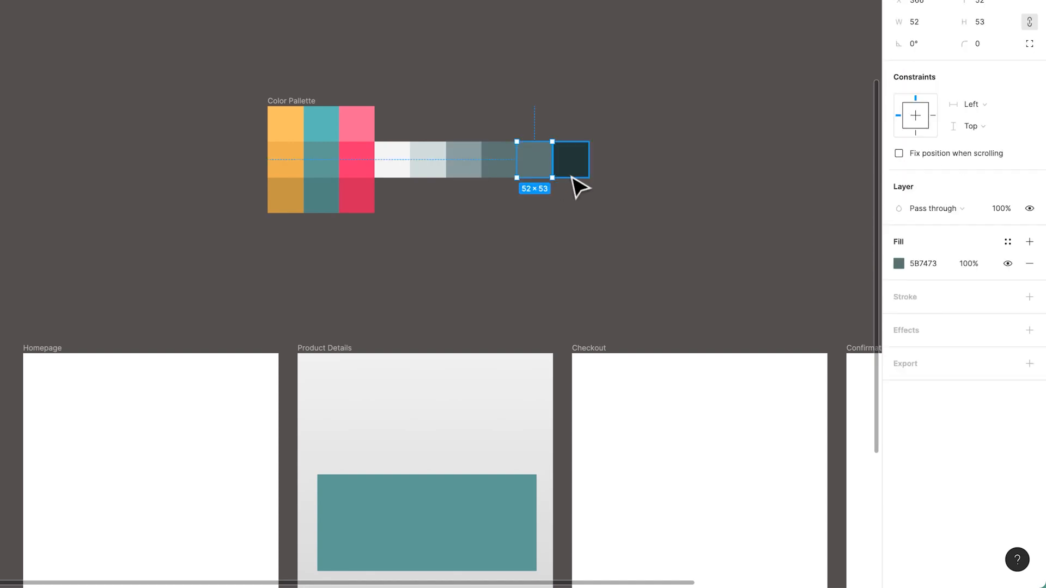
key("super+z")
key("super+z")
key("super+z")
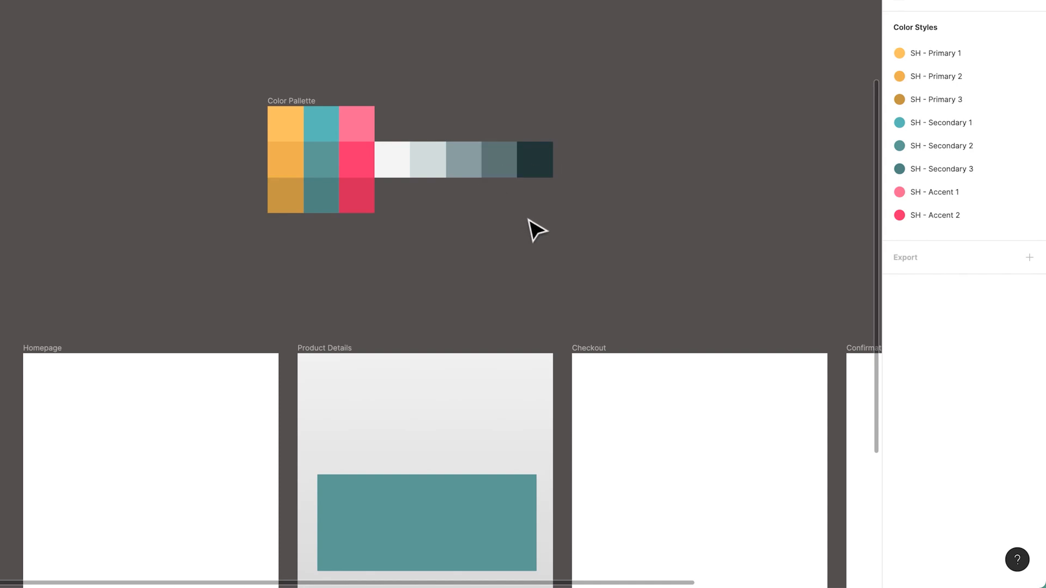
Create a color style named SH - Grey 100 from the lightest grey swatch, copying the name for reuse.
left_click(397, 170)
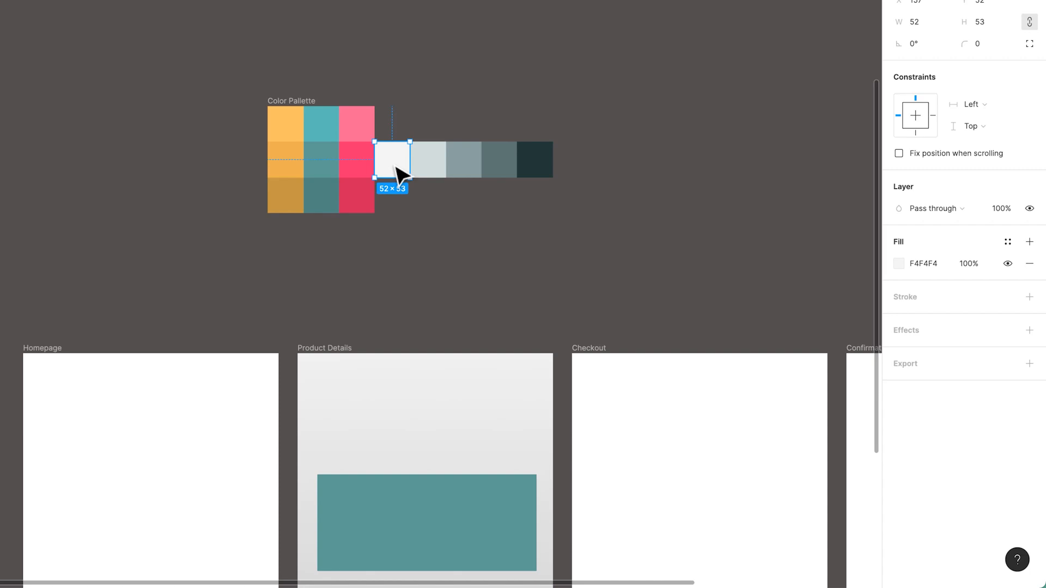
left_click(1008, 241)
left_click(1015, 267)
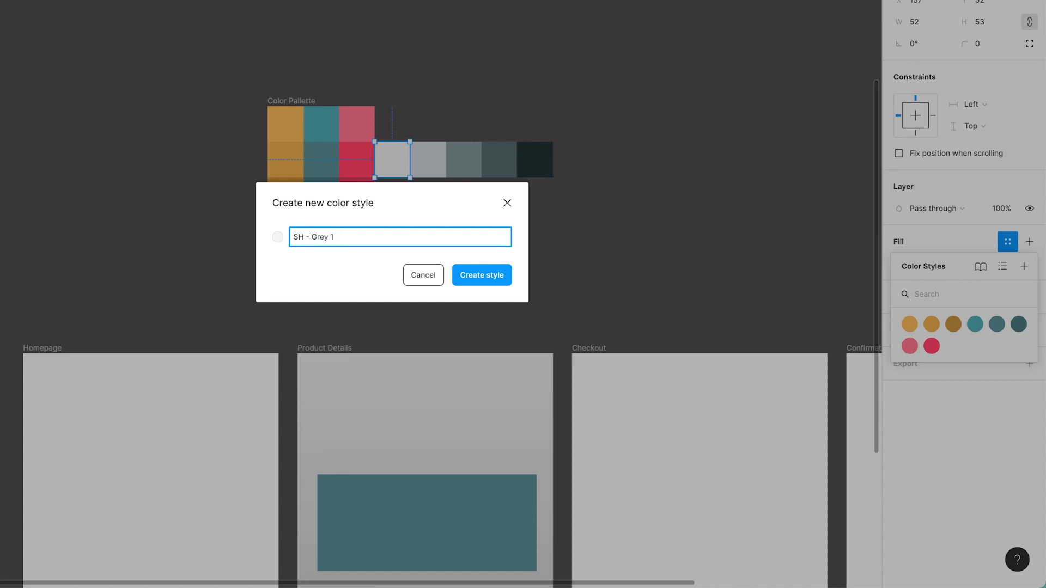
key("ctrl+a")
key("ctrl+c")
left_click(481, 275)
Create a color style named SH - Grey 300 from the second-lightest grey swatch.
left_click(436, 172)
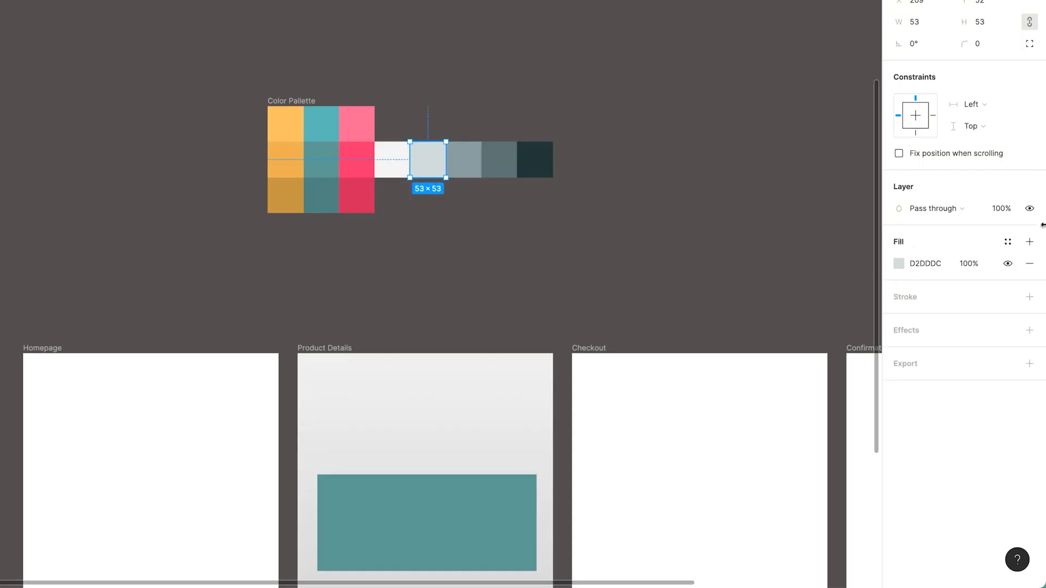
left_click(1008, 242)
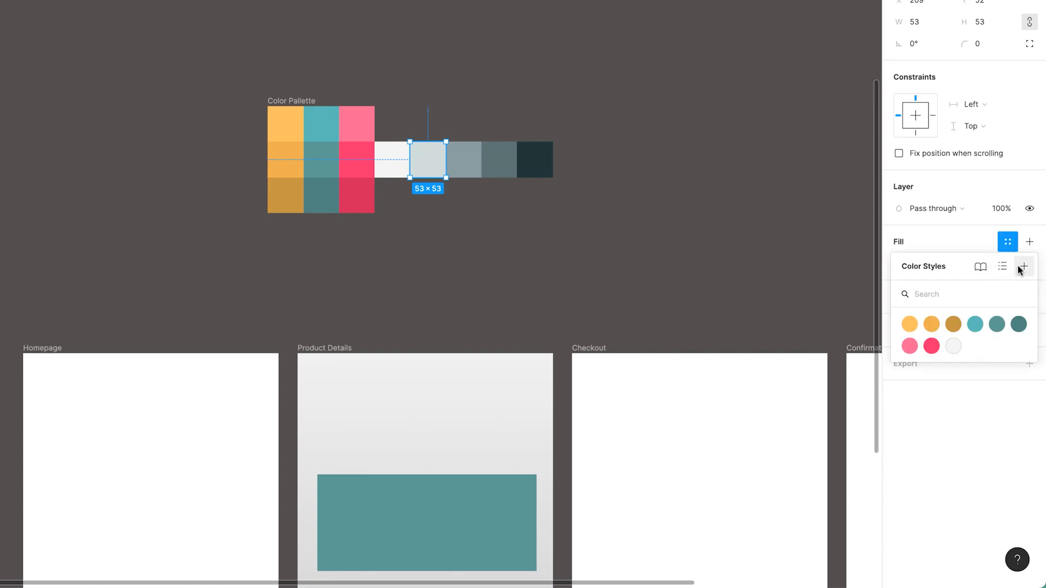
left_click(1024, 267)
key("ctrl+v")
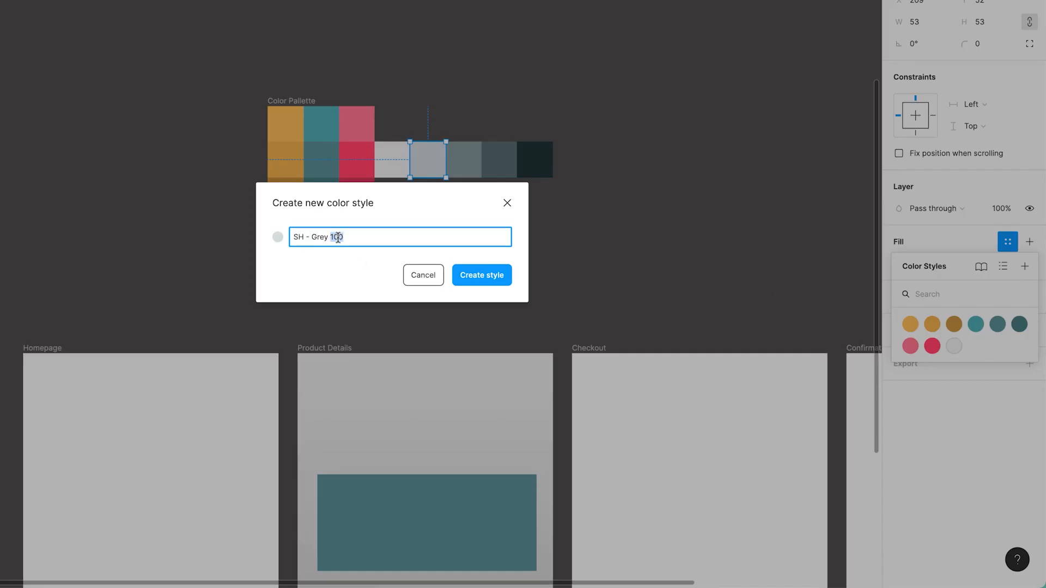
left_click(473, 276)
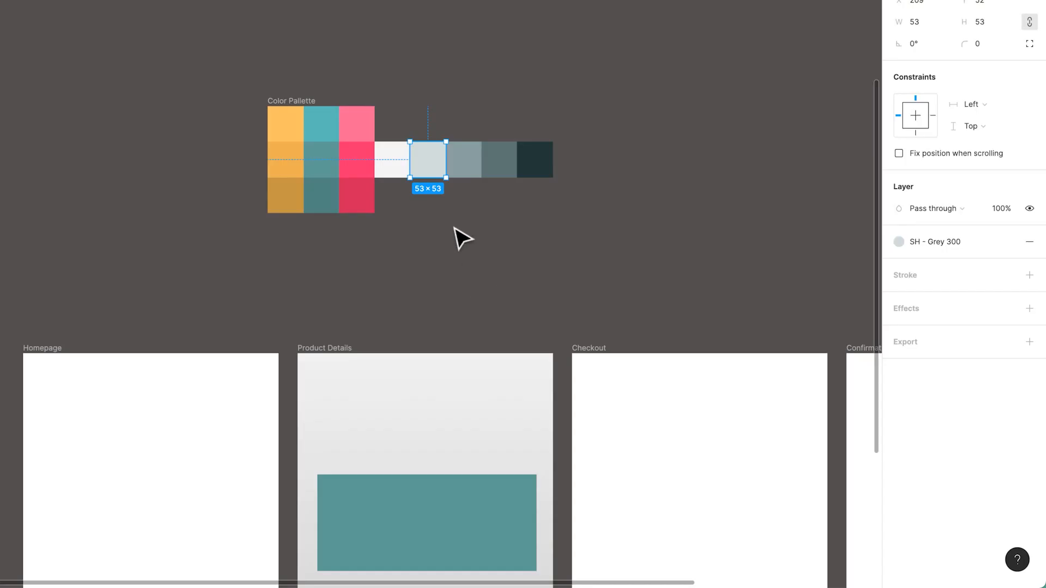
Try to open a one-swatch gap after the lightest grey swatch by shifting the four darker greys, and undo it.
left_click_drag(574, 159, 470, 175)
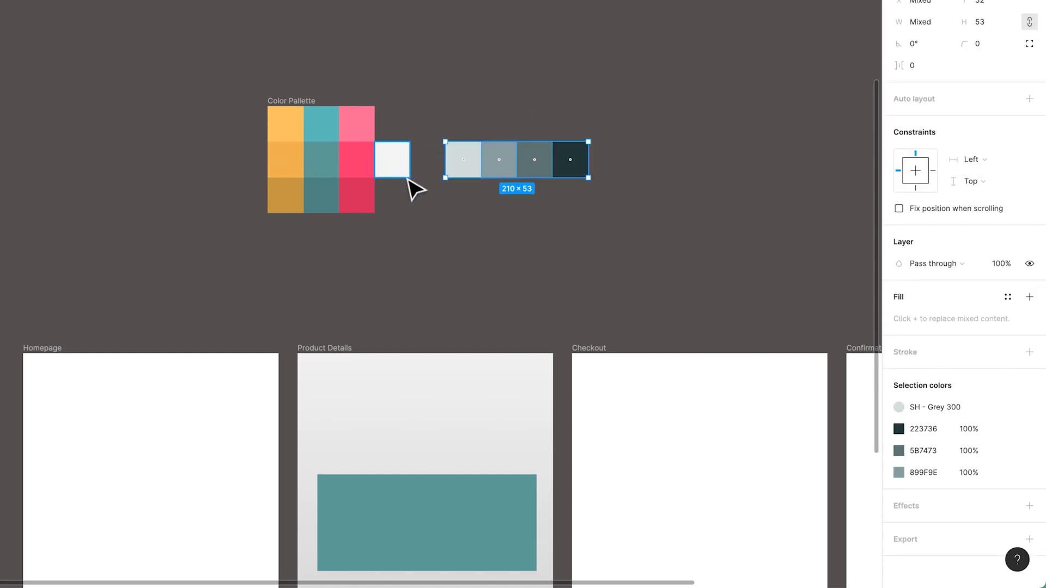
key("super+z")
left_click(430, 221)
left_click(443, 170)
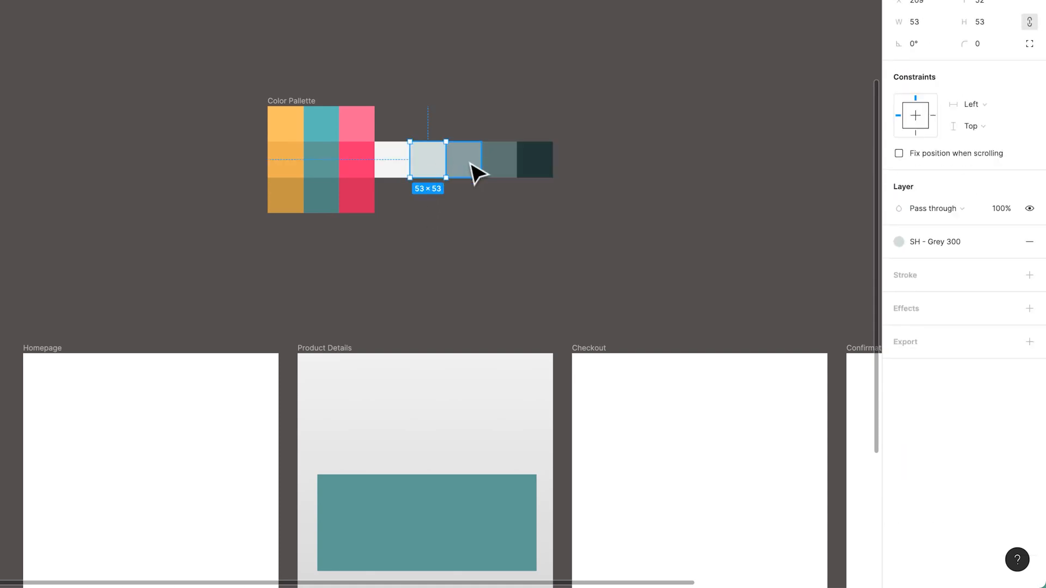
Create a color style named SH - Grey 500 from the middle grey swatch.
left_click(474, 170)
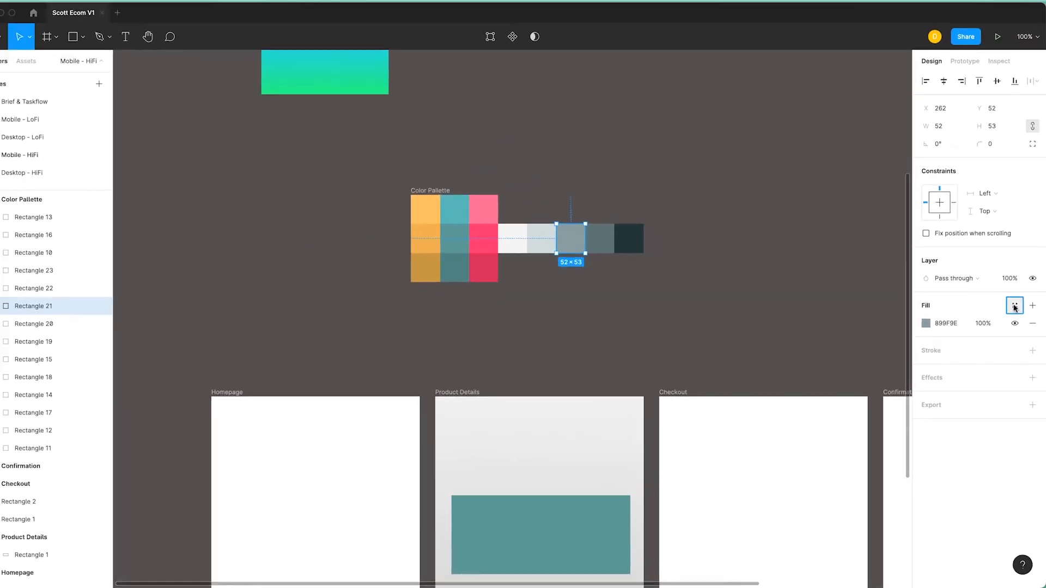
left_click(1028, 325)
type("UI - Grey 500")
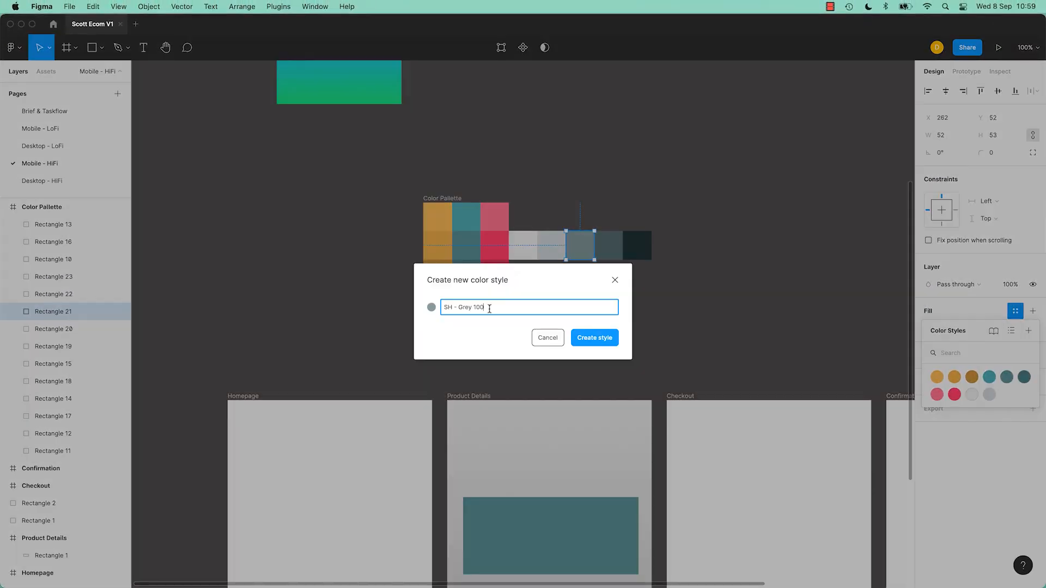
key("Return")
Create a color style named SH - Grey 700 from the second-darkest grey swatch.
left_click(600, 238)
left_click(1033, 306)
left_click(1032, 323)
left_click(1014, 306)
left_click(1028, 326)
type("UI - Grey 100")
key("BackSpace")
key("BackSpace")
key("BackSpace")
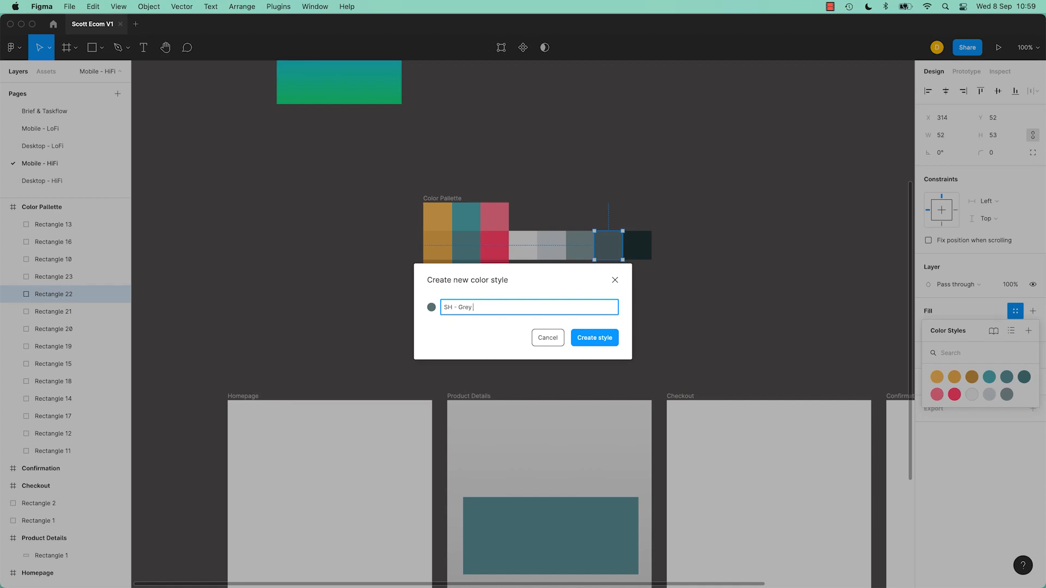
type("700")
key("Return")
Create a color style named SH - Grey 900 from the darkest grey swatch and clear the selection.
left_click(637, 245)
left_click(1015, 311)
left_click(1029, 331)
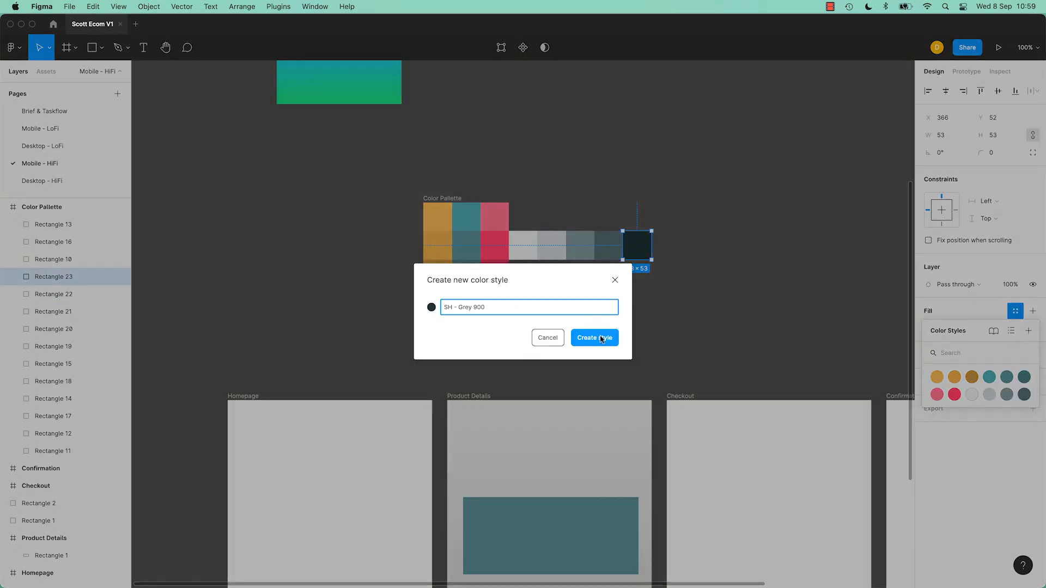
left_click(599, 337)
left_click(446, 220)
left_click(685, 198)
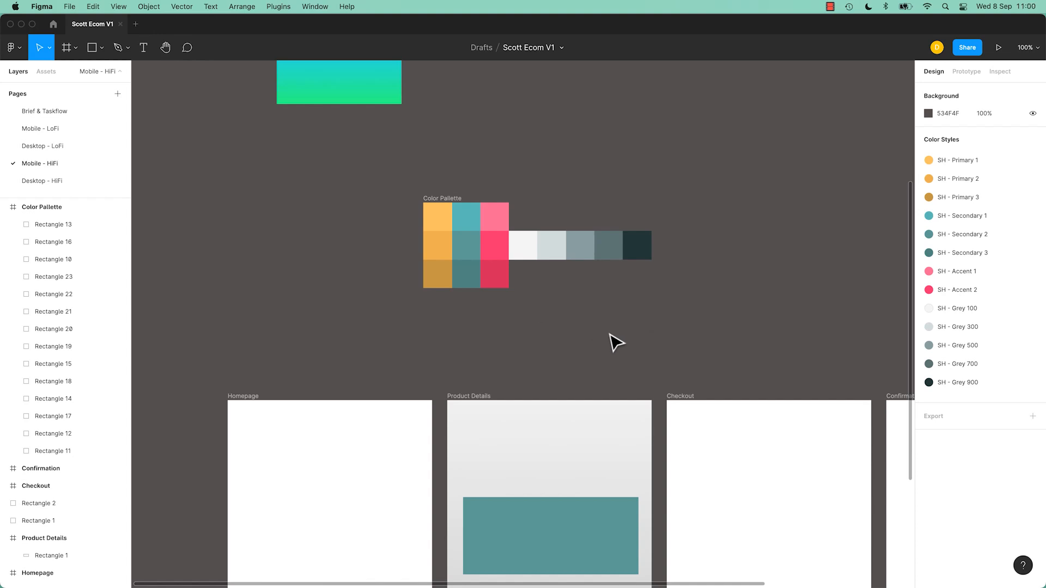
Replace the teal rectangle in the Product Details frame with a new rectangle about 287 × 103.
scroll(612, 343, "down", 3)
left_click(572, 425)
key("Delete")
key("r")
left_click_drag(479, 347, 636, 404)
Fill the new Product Details rectangle with the light teal from the file's local colors.
left_click(929, 328)
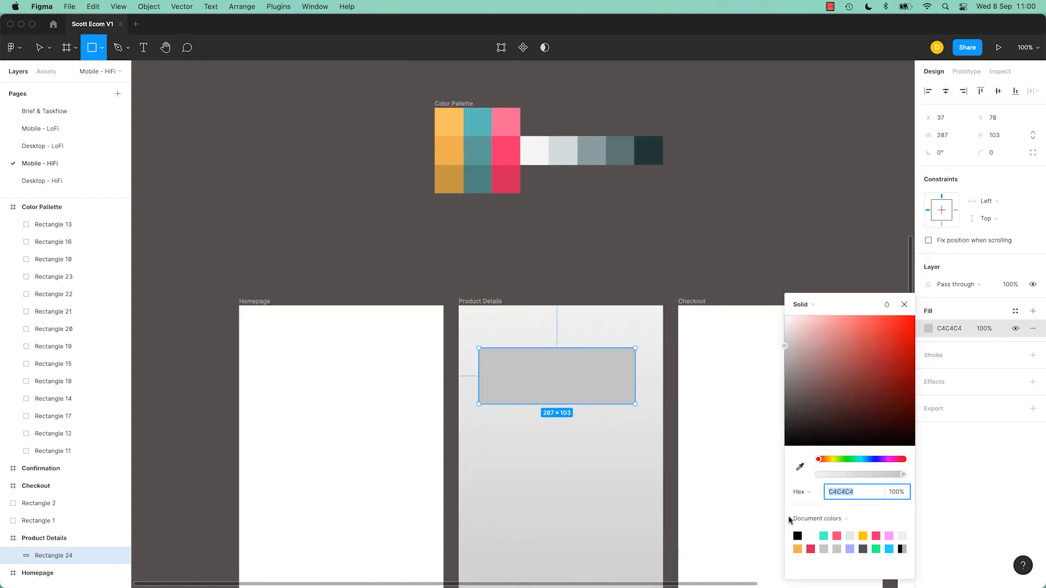
left_click(839, 525)
left_click(839, 532)
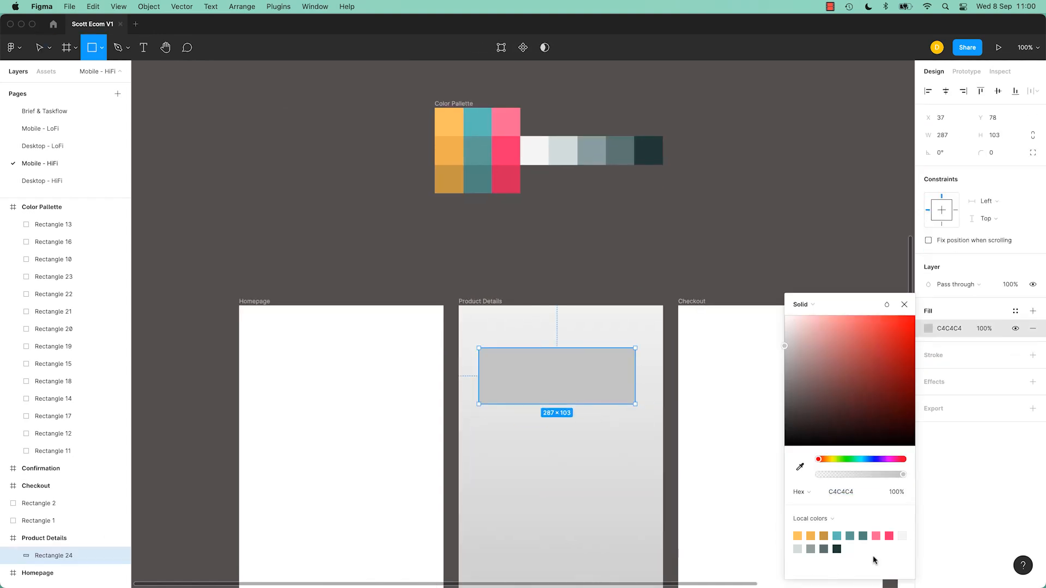
left_click(837, 537)
left_click(928, 328)
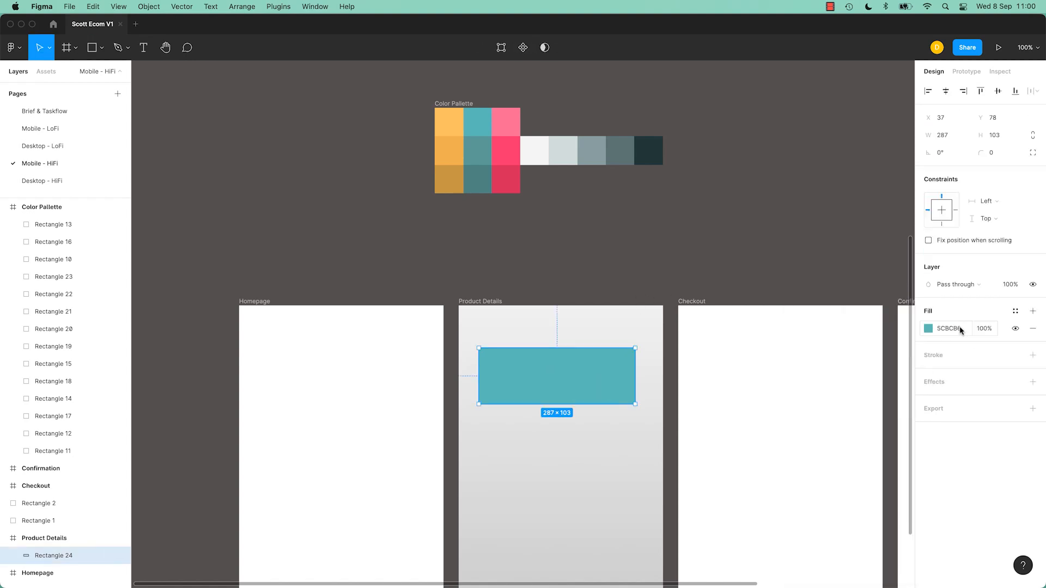
left_click(931, 331)
Draw a second rectangle about 274 × 123 below the first one in the Product Details frame.
key("r")
left_click_drag(485, 416, 635, 482)
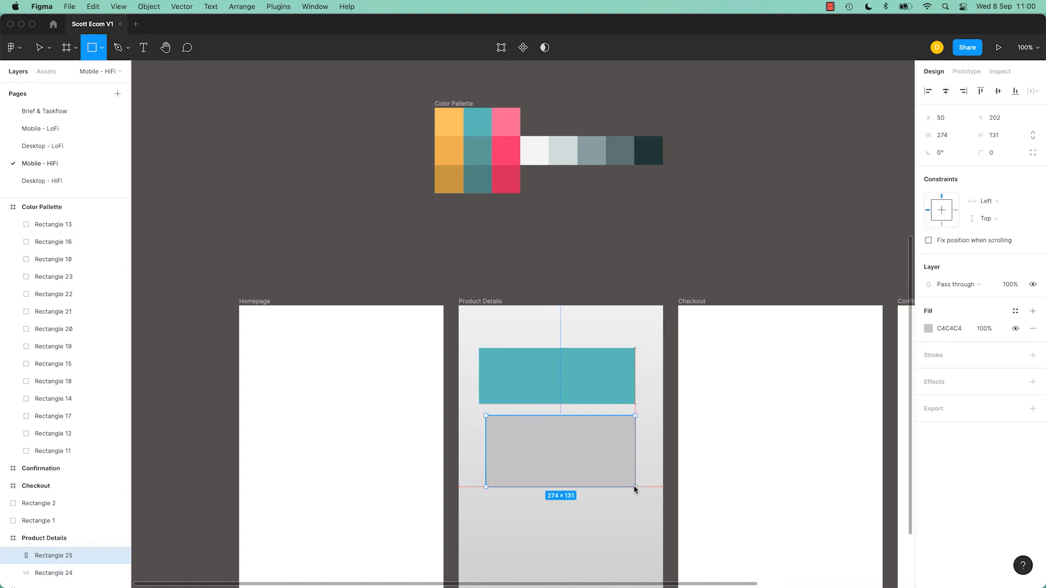
left_click_drag(574, 448, 608, 394)
Apply the SH - Secondary 1 color style to the second rectangle and copy it into the Homepage, Checkout and Confirmation frames.
left_click(1016, 311)
left_click(993, 376)
left_click_drag(595, 444, 626, 474)
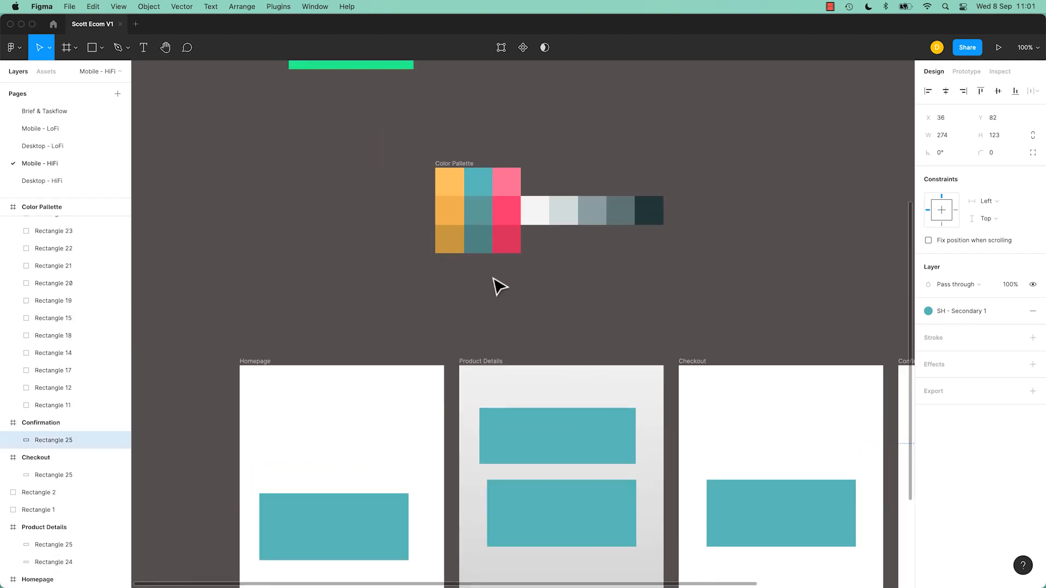
Change the SH - Secondary 1 color style to the dark teal 1A6863.
left_click(484, 184)
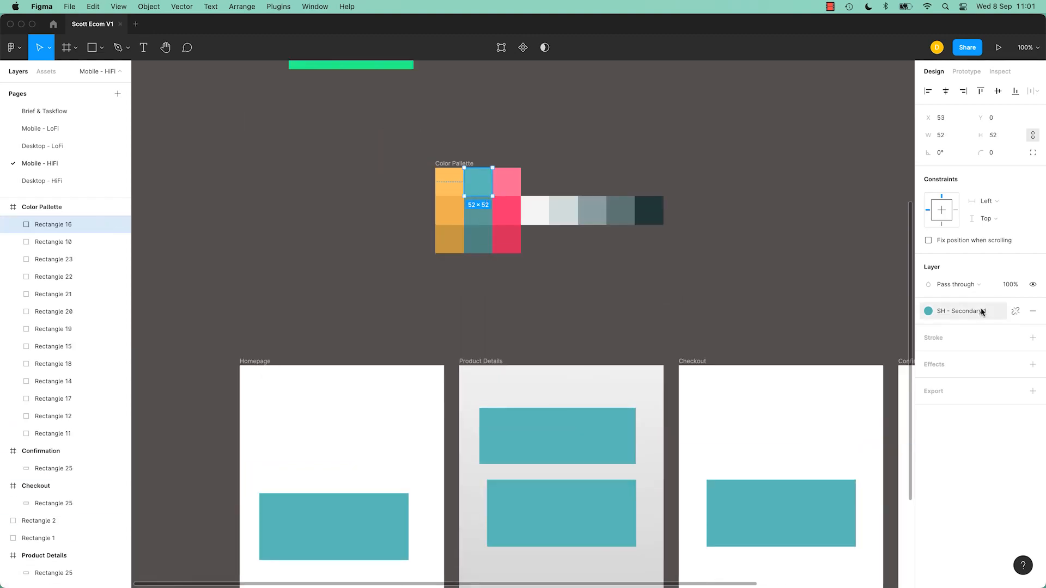
left_click(929, 312)
right_click(989, 376)
left_click(797, 270)
left_click(1036, 215)
left_click(797, 373)
left_click_drag(725, 353, 752, 392)
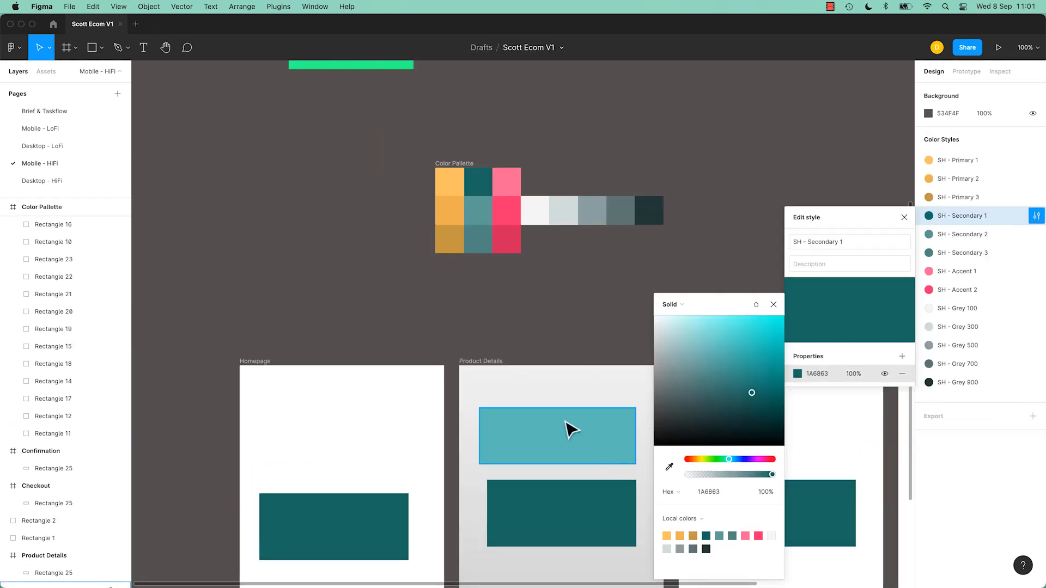
Undo the color change of the SH - Secondary 1 style.
key("super+z")
key("super+shift+z")
left_click(627, 283)
key("super+z")
left_click_drag(374, 101, 700, 246)
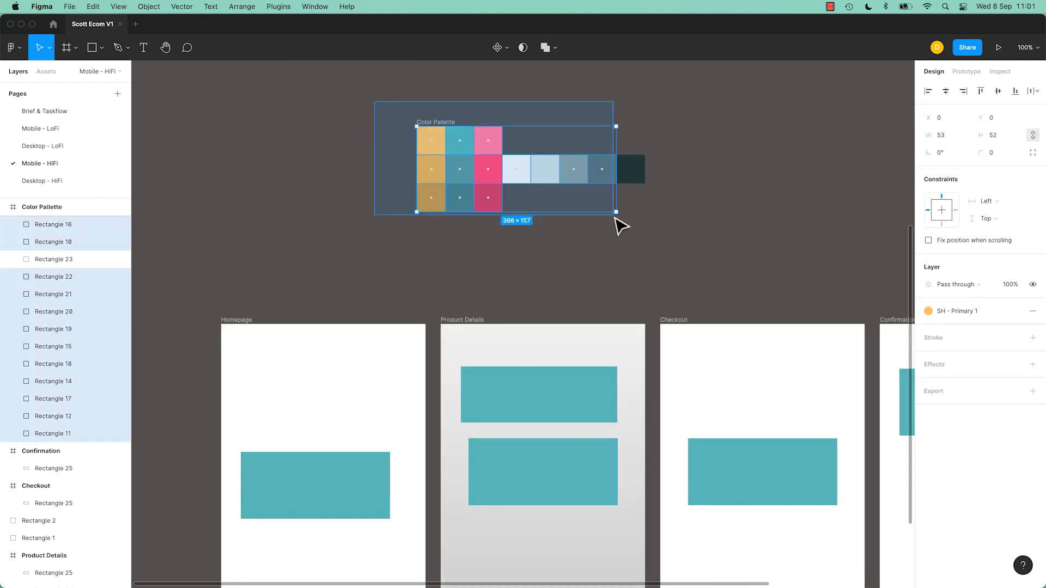
left_click(511, 269)
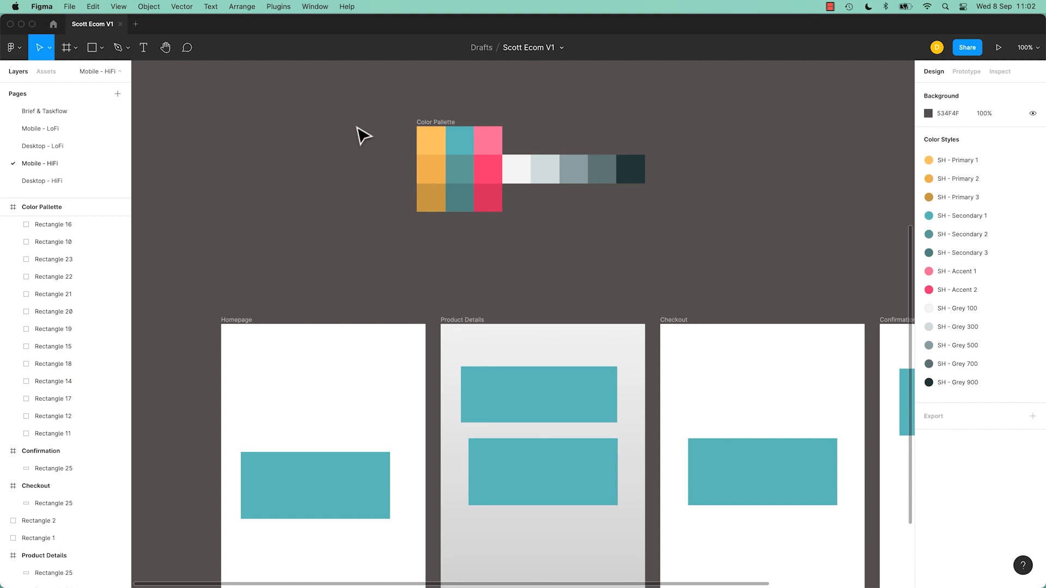
On the Mobile - LoFi page, select every shape sharing the Homepage product shot's green fill and apply the SH - Primary 1 style.
left_click(65, 129)
left_click(367, 263)
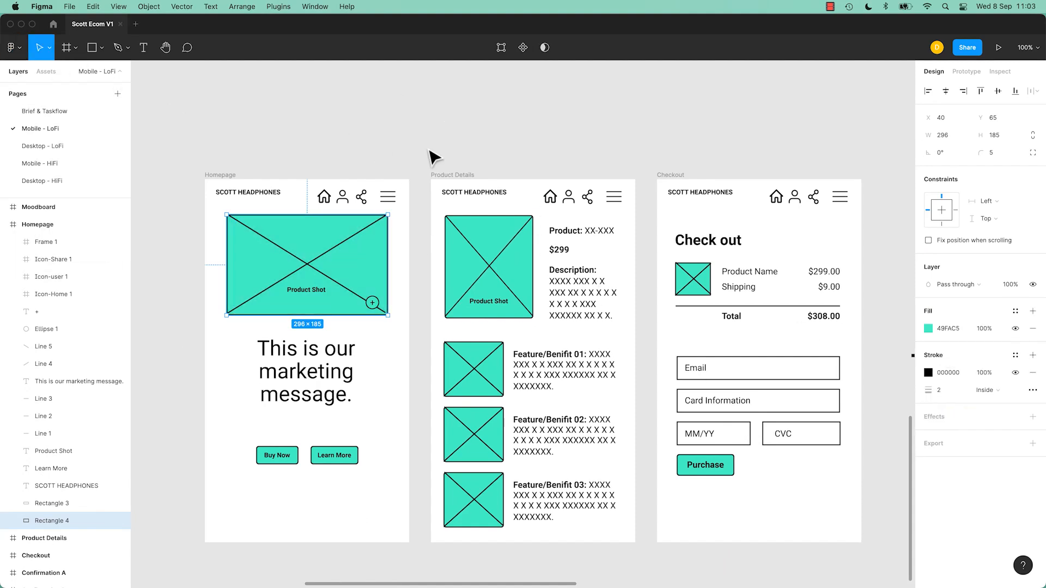
key("super+slash")
type("fill")
key("Return")
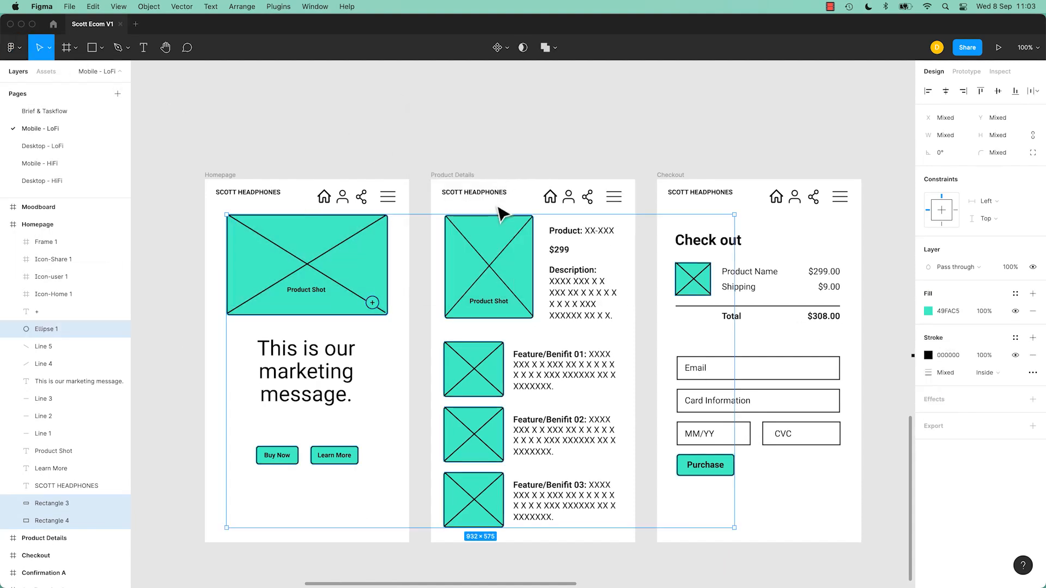
left_click(1015, 294)
left_click(933, 361)
left_click(518, 116)
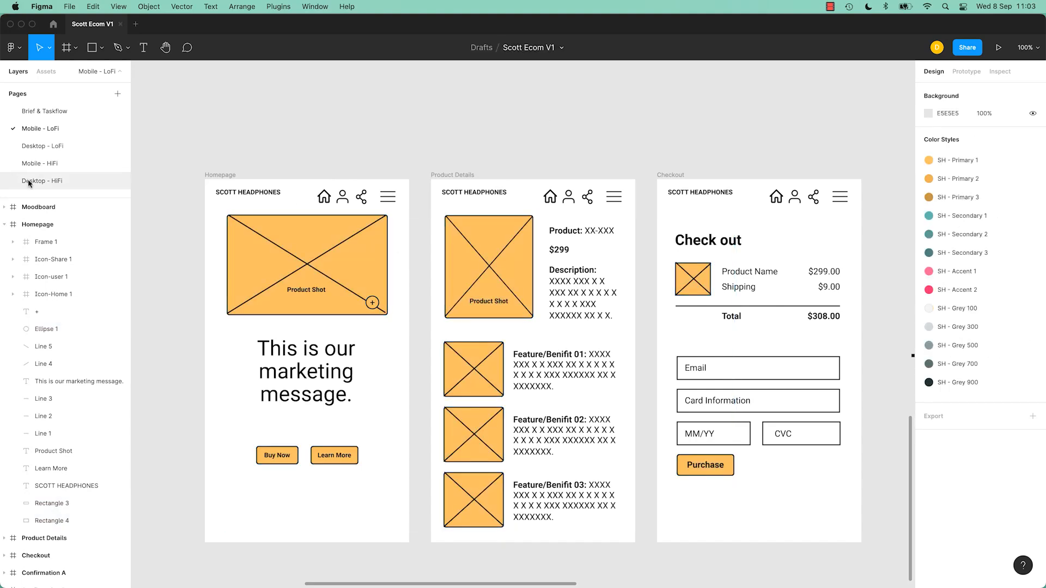
Return to the Mobile - HiFi page and draw a rectangle about 163 × 79 above the Homepage frame.
left_click(39, 164)
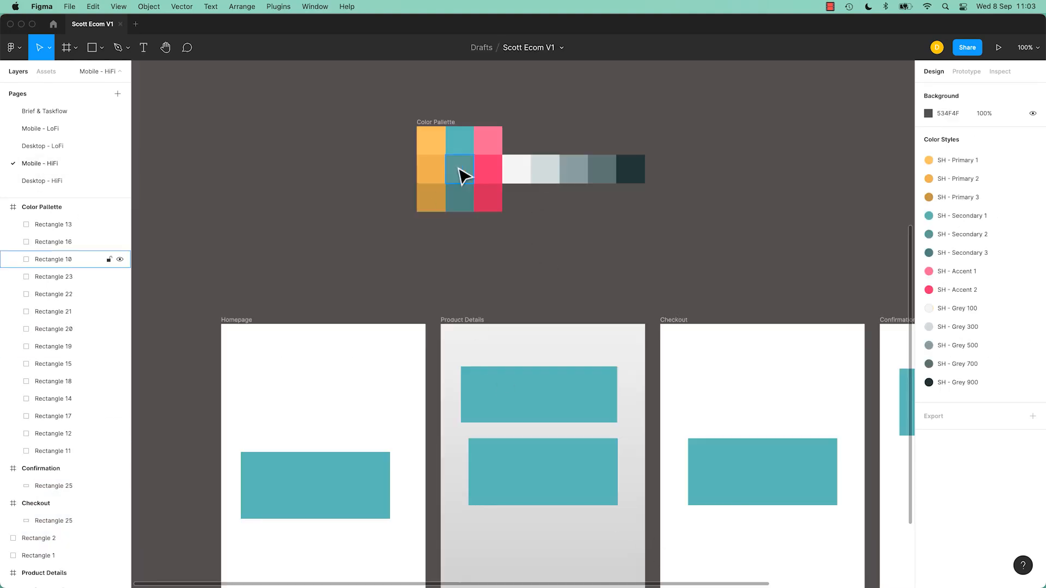
key("r")
left_click_drag(312, 240, 401, 282)
Show the color styles as a named list and apply SH - Grey 500 to the new rectangle.
left_click(1015, 223)
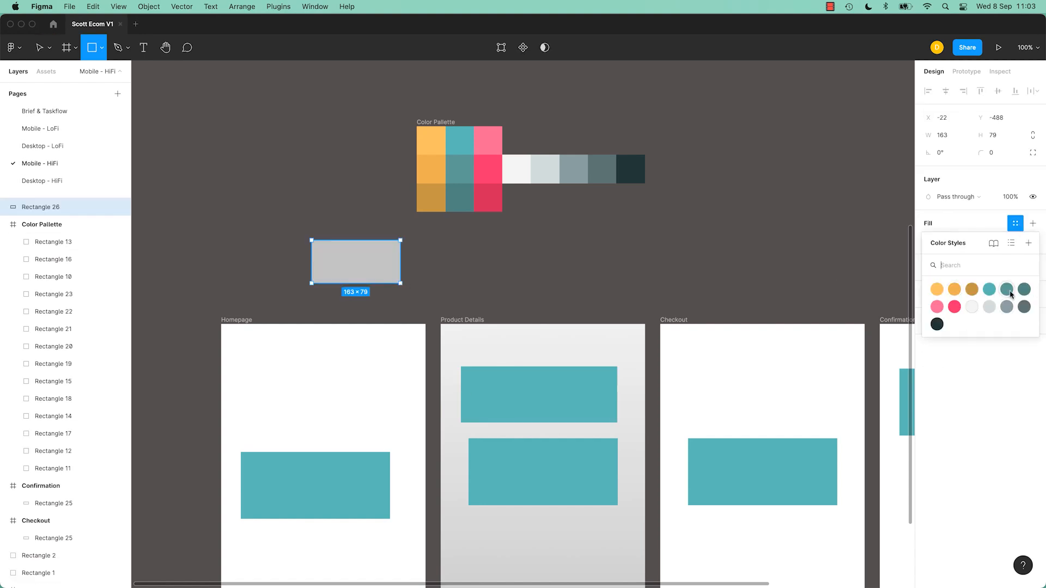
left_click(1011, 243)
scroll(981, 371, "down", 3)
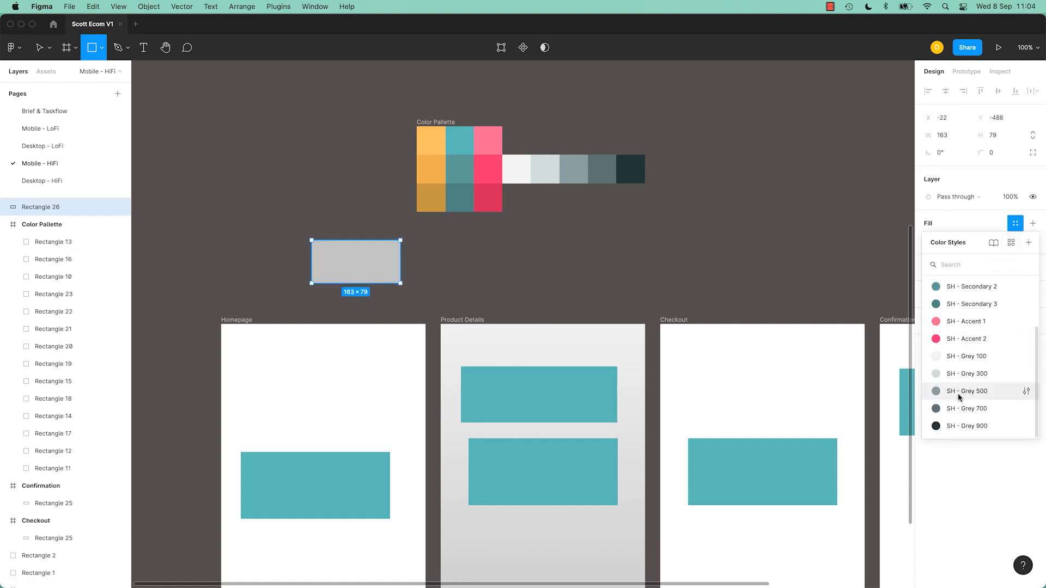
left_click(1013, 392)
right_click(962, 392)
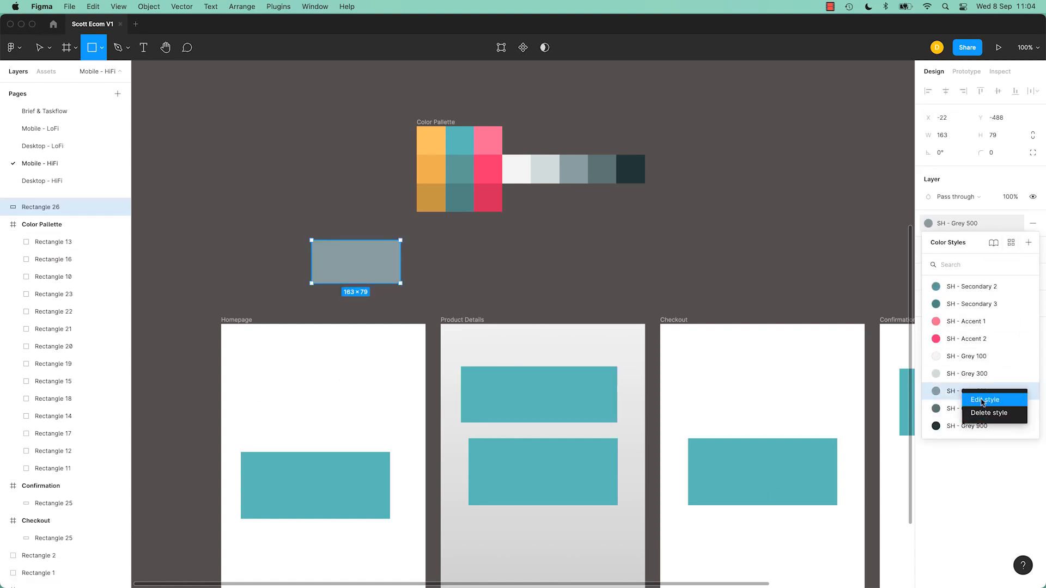
left_click(583, 486)
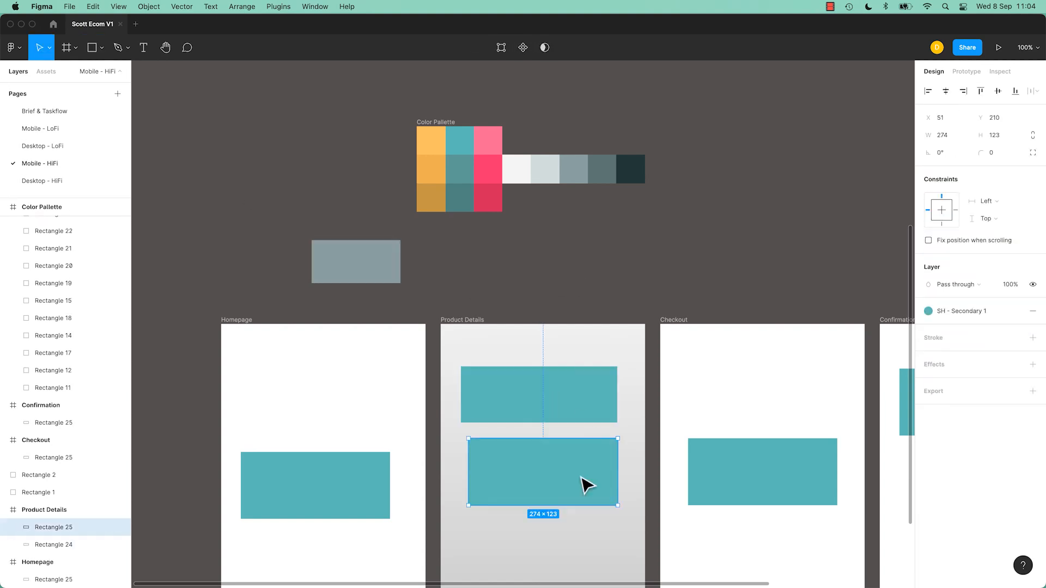
Detach the SH - Secondary 1 style from the lower rectangle in Product Details and change its fill to 47B0A9.
left_click(1016, 312)
left_click(928, 330)
left_click(862, 356)
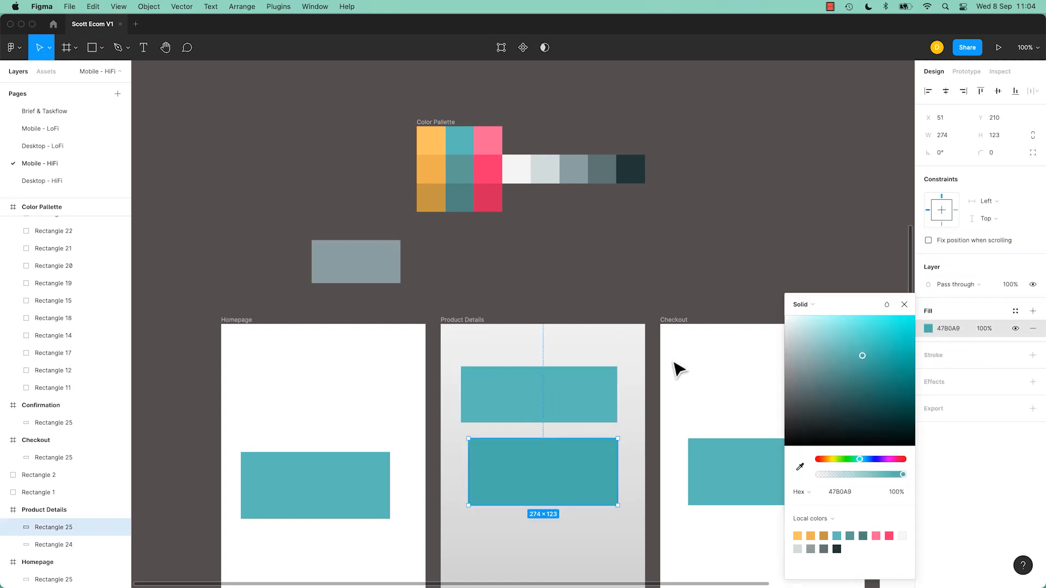
Move the upper Product Details rectangle to X 51, Y 107, directly above the lower rectangle.
left_click(675, 364)
left_click(581, 443)
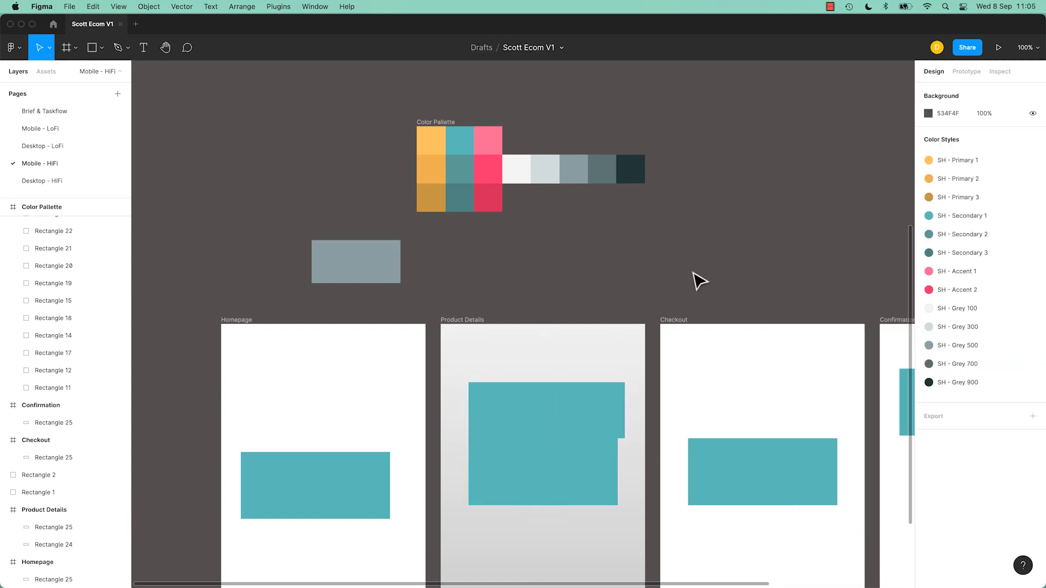
Create a color style named SH - Gradient 1 from the pink-to-orange gradient square above the color palette.
left_click_drag(652, 220, 725, 484)
left_click_drag(594, 358, 620, 474)
left_click(444, 271)
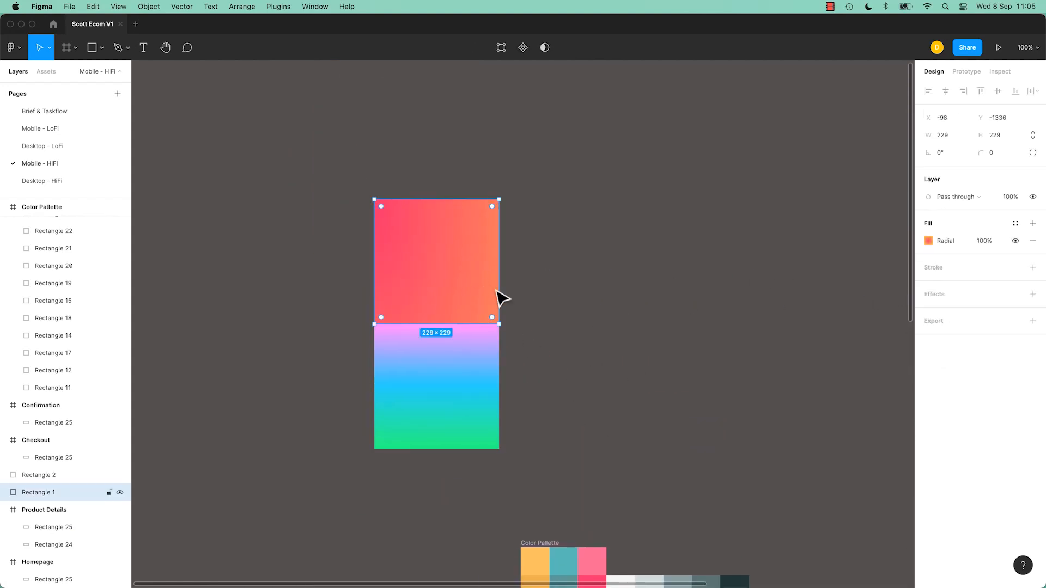
left_click(1015, 223)
left_click(1028, 243)
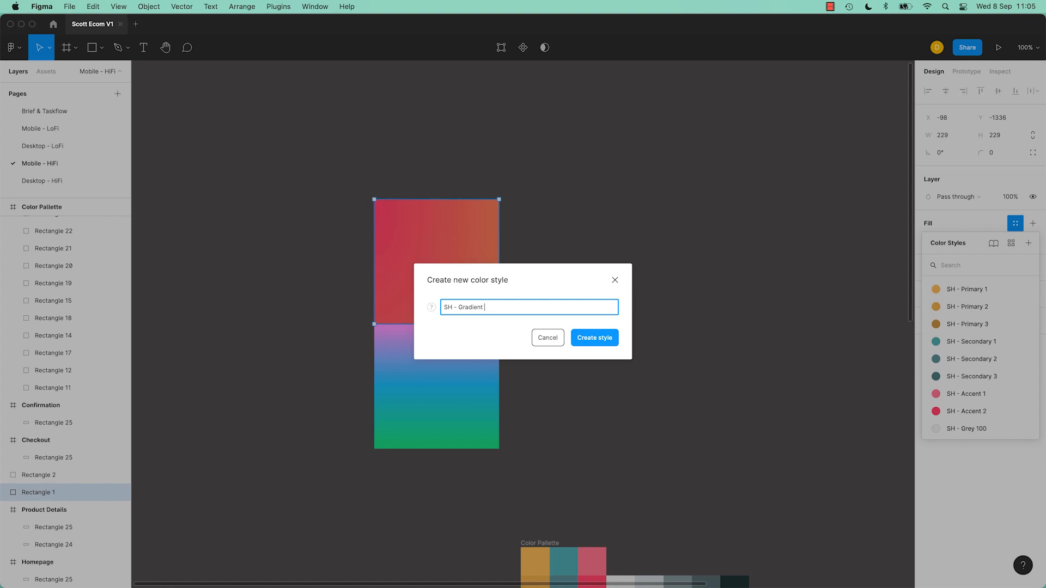
triple_click(540, 312)
left_click(576, 338)
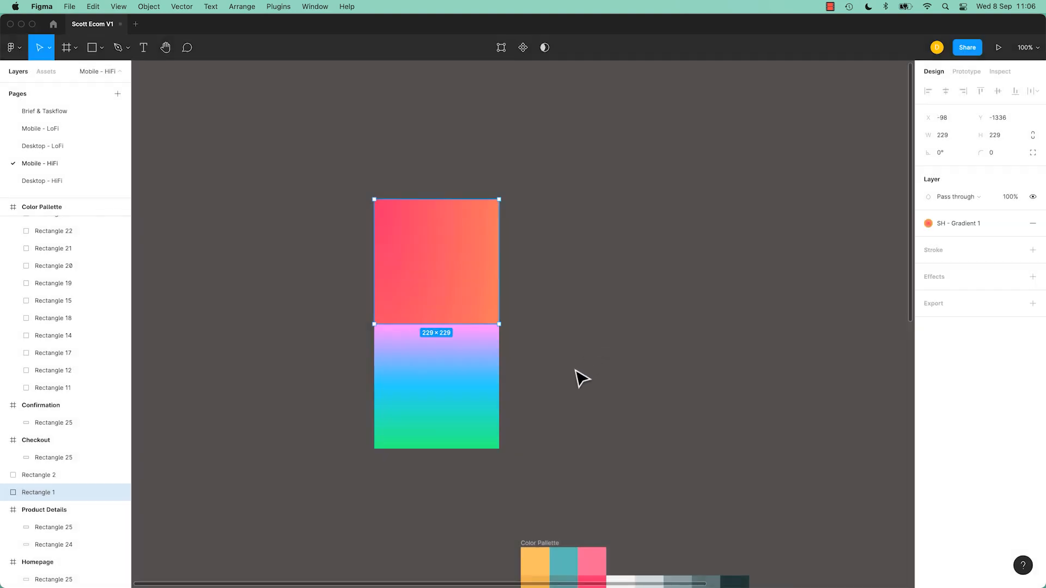
left_click(577, 376)
Delete the pink, blue and green gradient square below the pink-to-orange one.
left_click(464, 373)
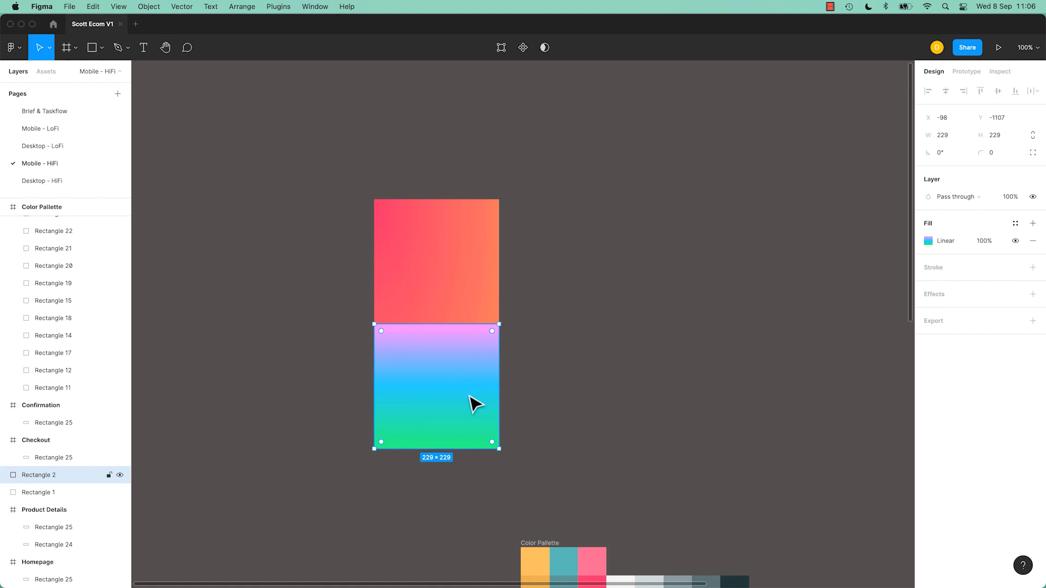
key("Delete")
left_click(463, 287)
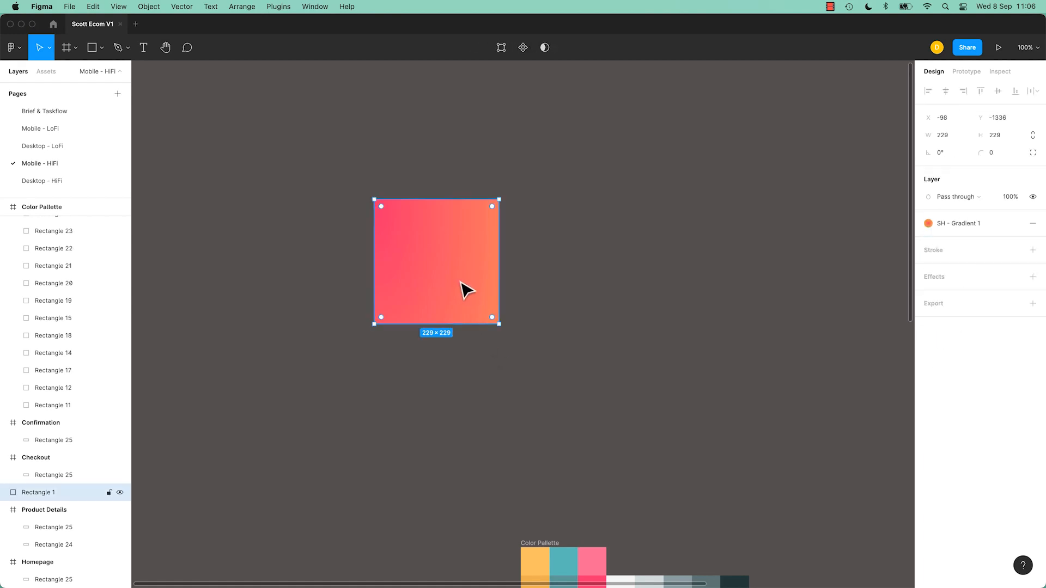
left_click(673, 292)
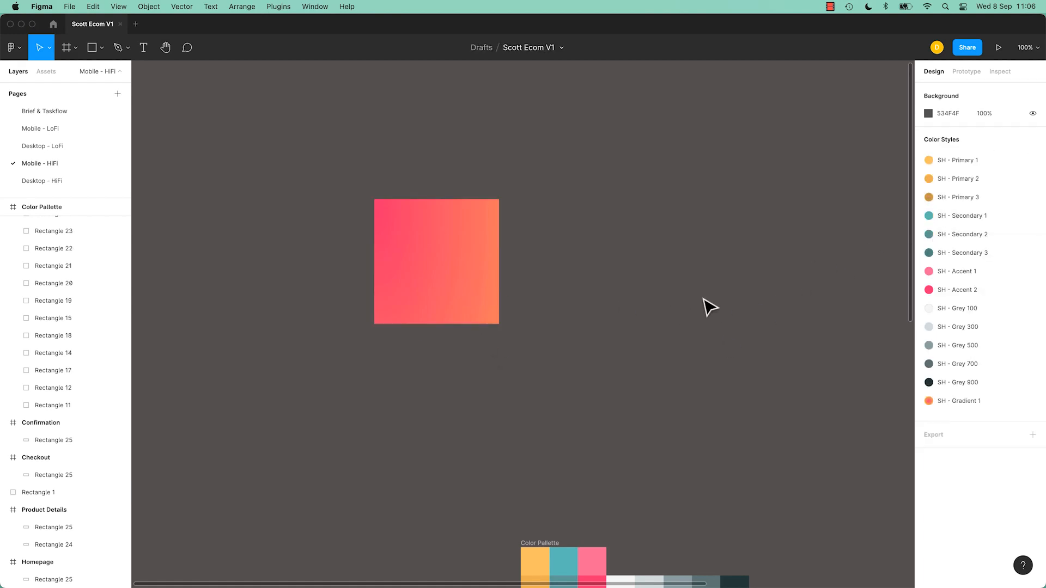
Apply the SH - Gradient 1 color style to the upper rectangle in the Product Details frame.
scroll(628, 427, "down", 10)
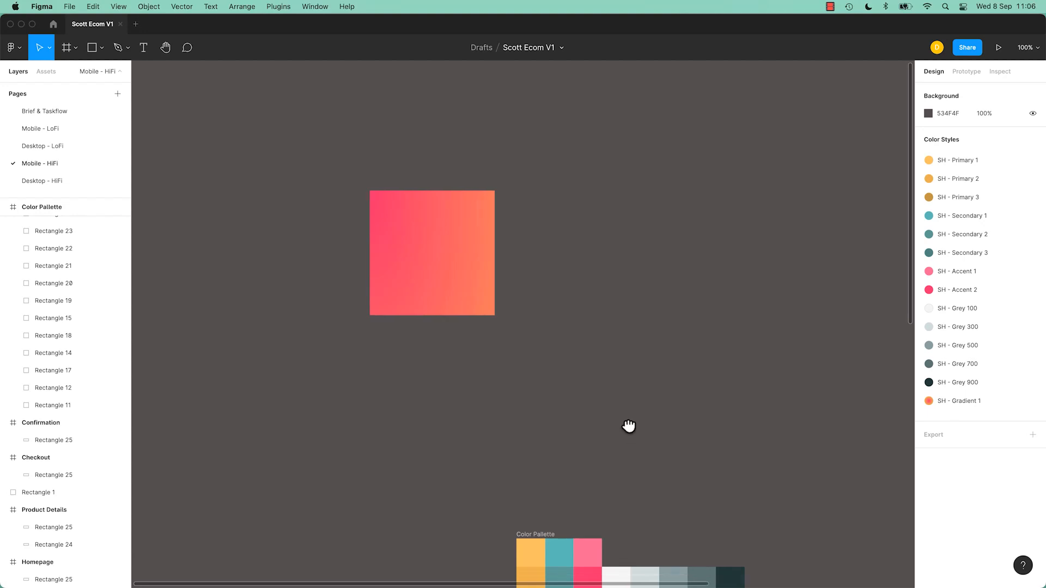
scroll(559, 402, "down", 5)
left_click(582, 396)
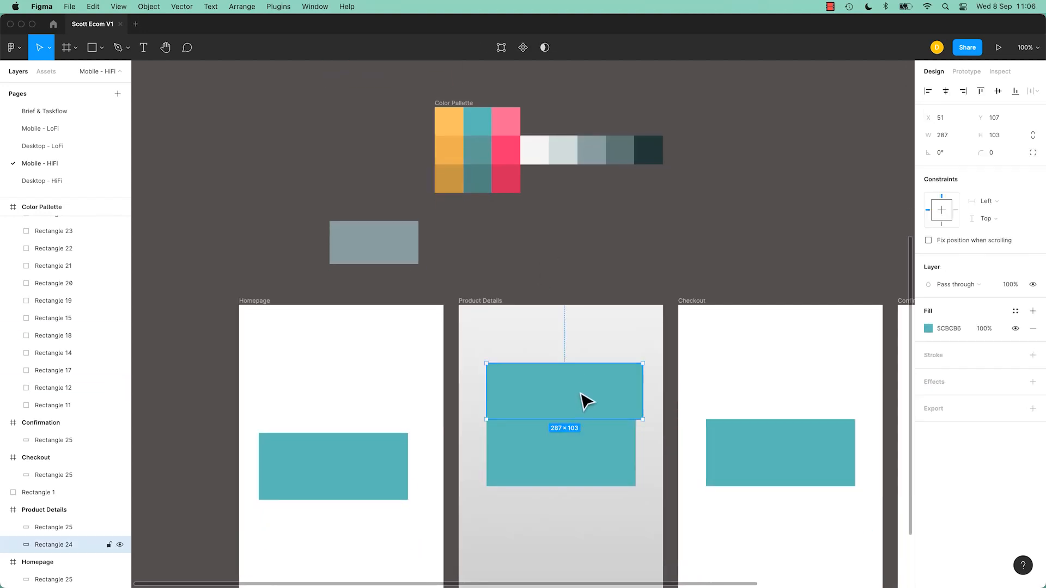
left_click(929, 329)
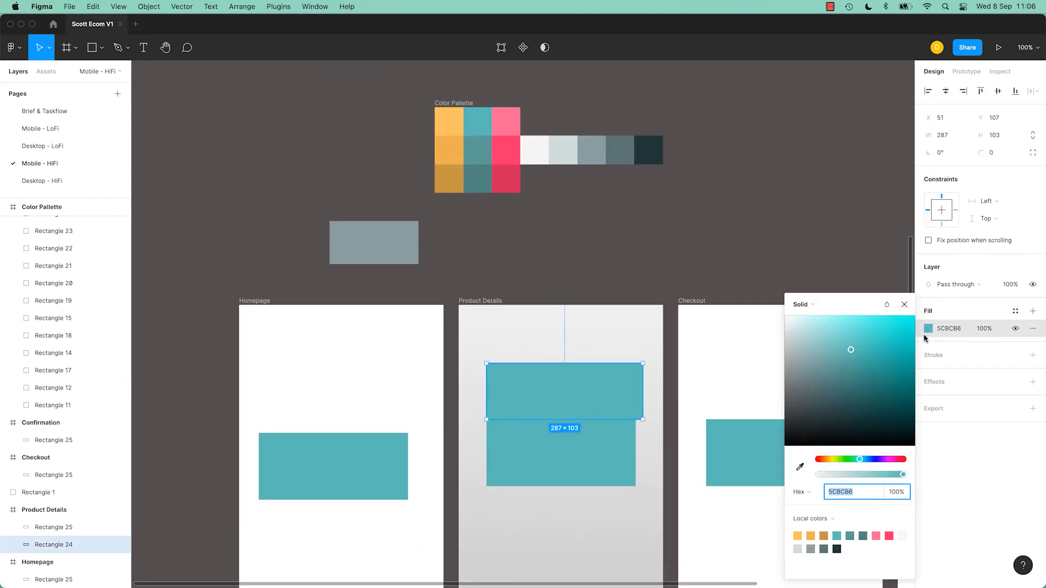
left_click(824, 519)
left_click(814, 516)
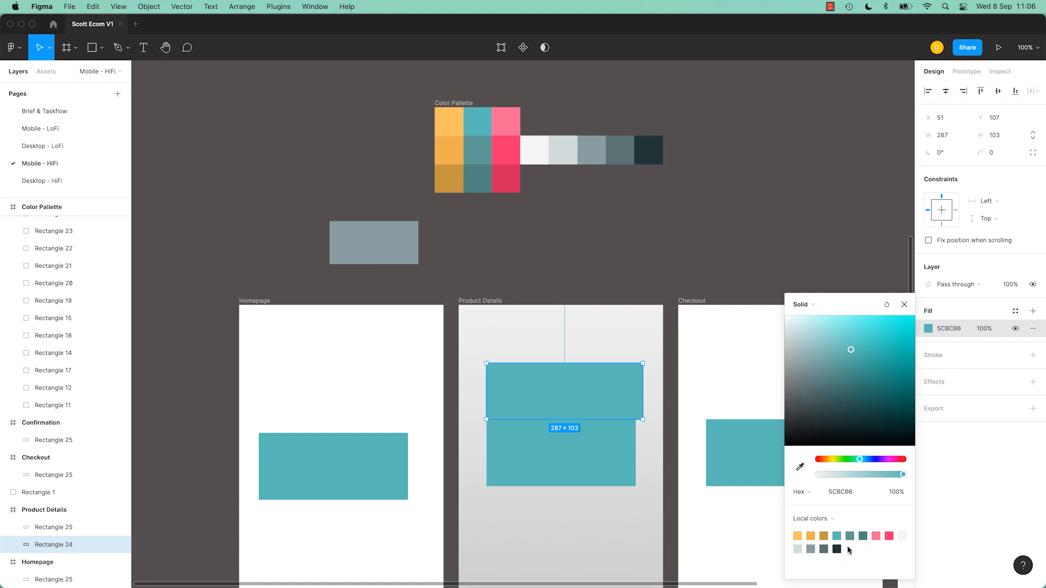
left_click(1006, 313)
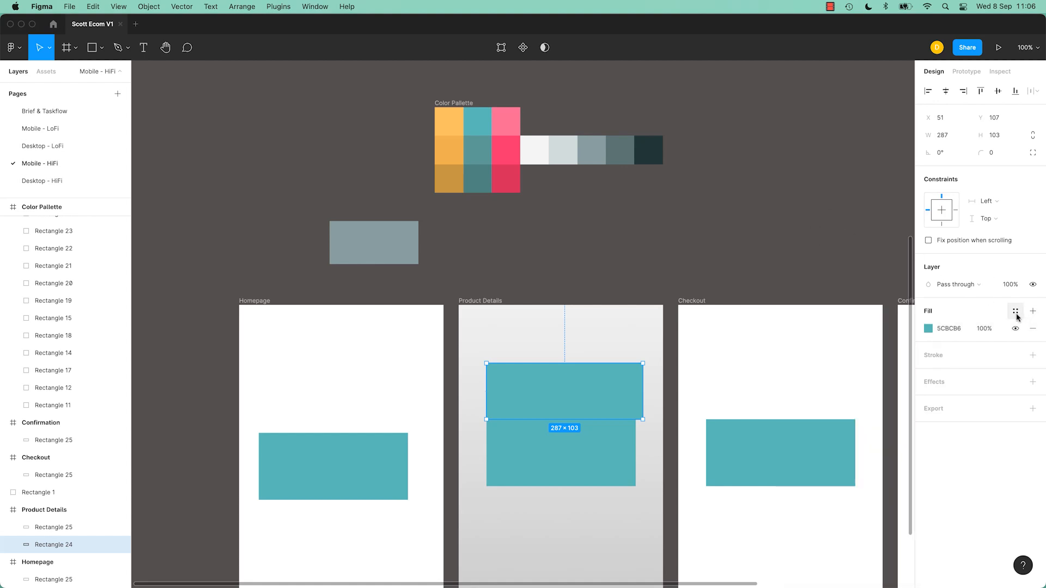
left_click(1015, 311)
scroll(953, 479, "down", 3)
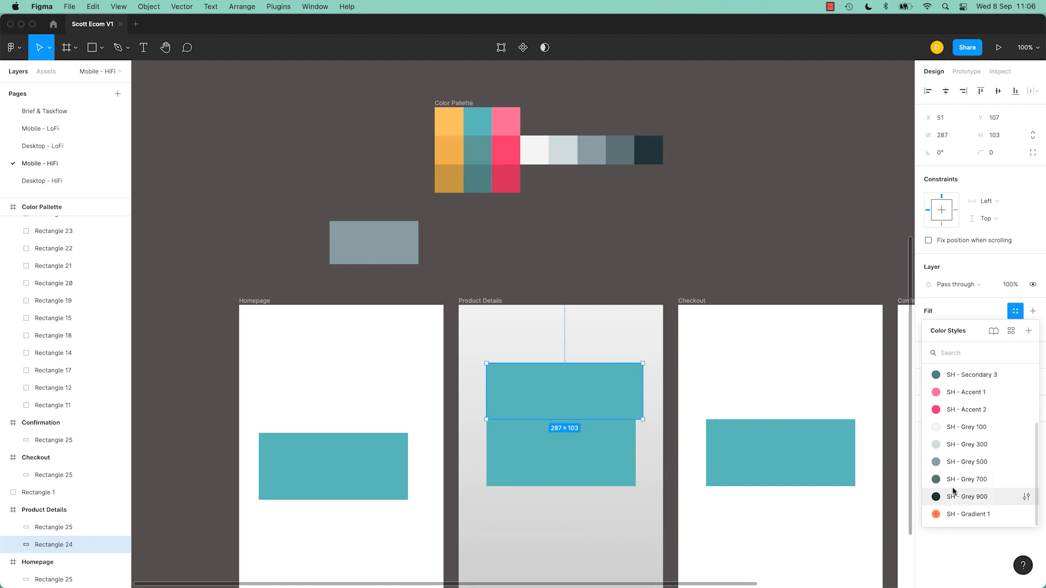
left_click(957, 518)
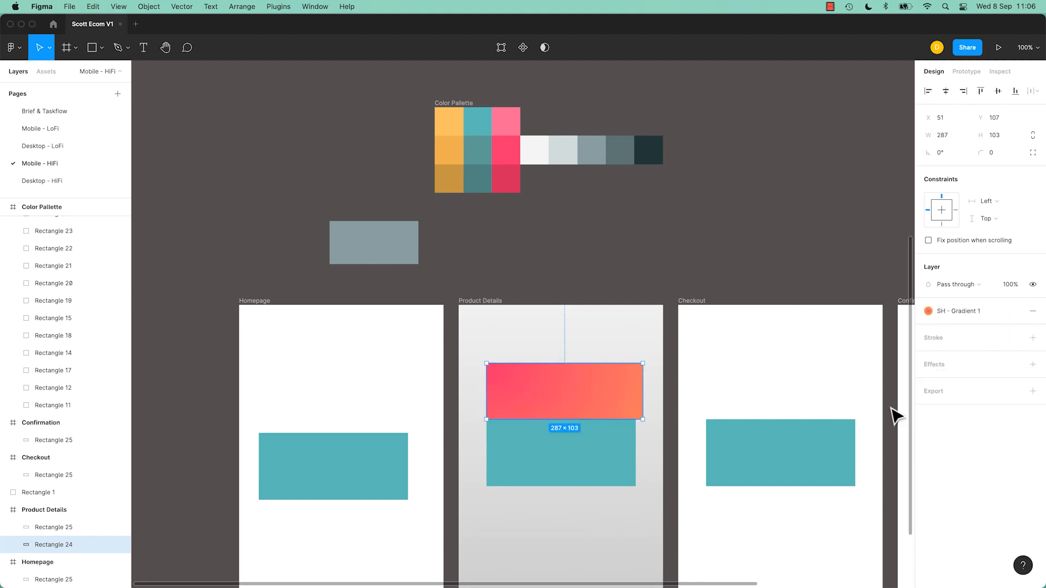
left_click(932, 315)
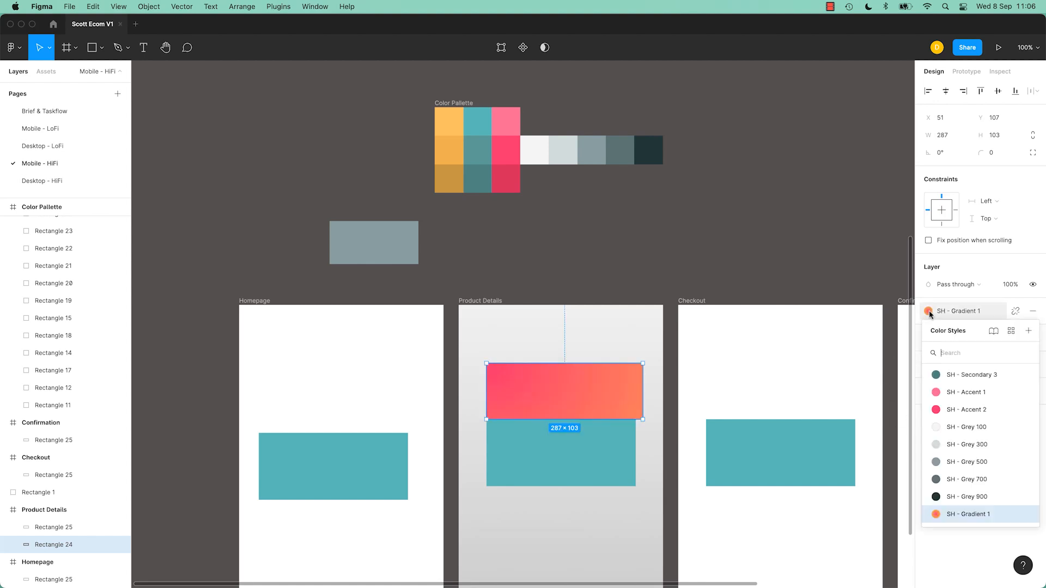
left_click(953, 514)
left_click(759, 165)
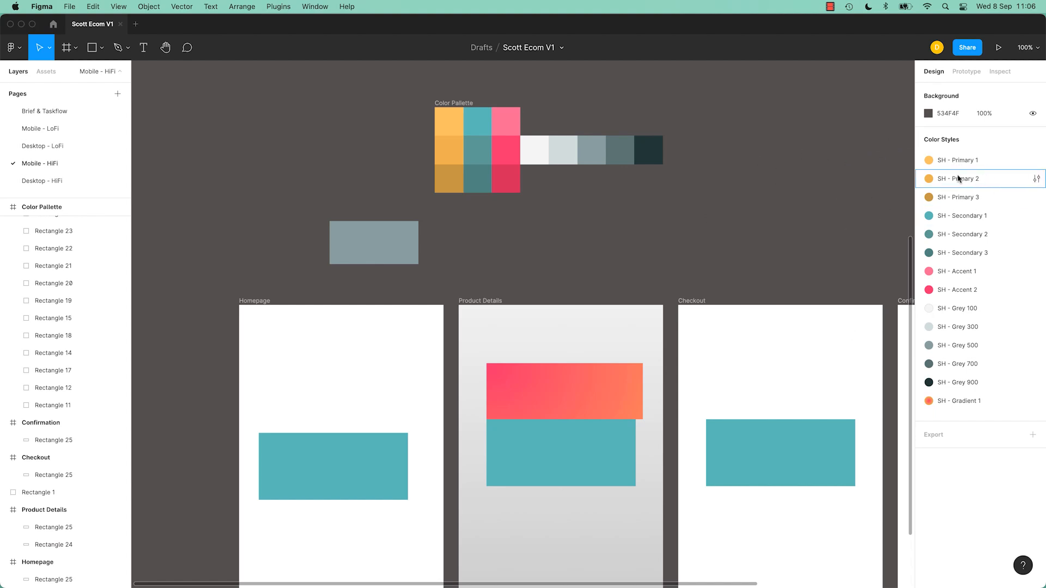
Try moving SH - Secondary 1 to the start of the color styles list, and undo the reordering.
left_click_drag(965, 218, 969, 159)
key("super+z")
Reorder the color styles to place SH - Gradient 1 between SH - Accent 2 and SH - Grey 100.
left_click(958, 400)
left_click_drag(956, 394, 958, 305)
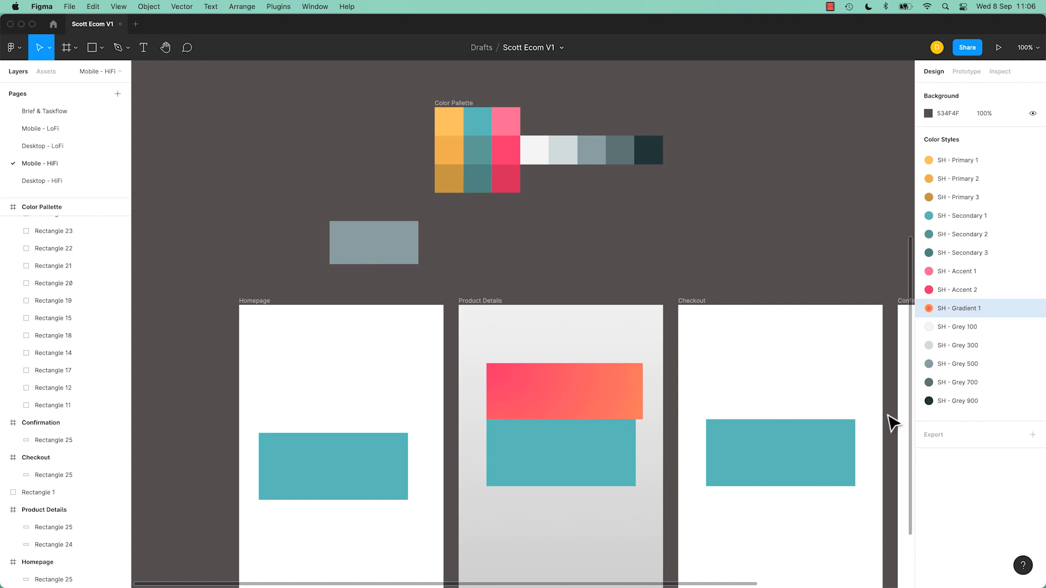